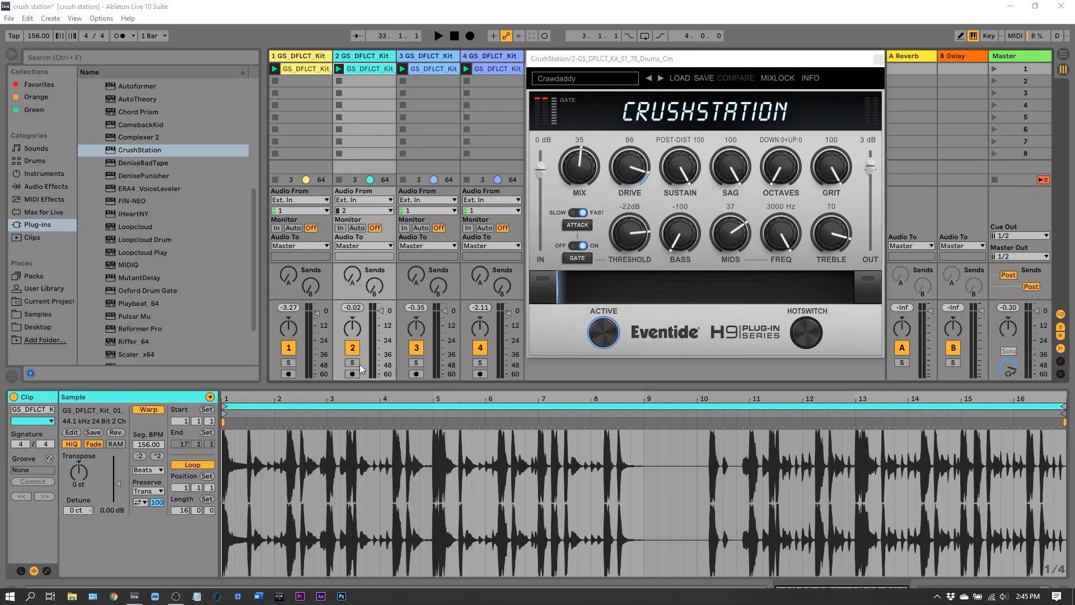
# Solo track 2, shorten its drum clip's loop to run from bar 7 to bar 8, and audition it
pyautogui.click(353, 364)
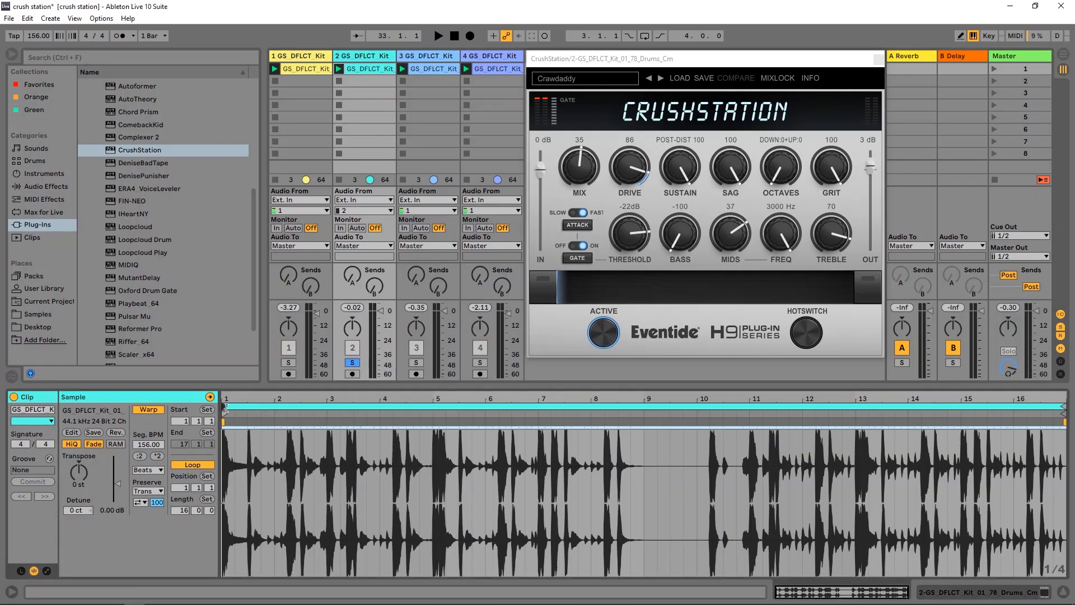
pyautogui.moveTo(225, 407); pyautogui.dragTo(542, 406)
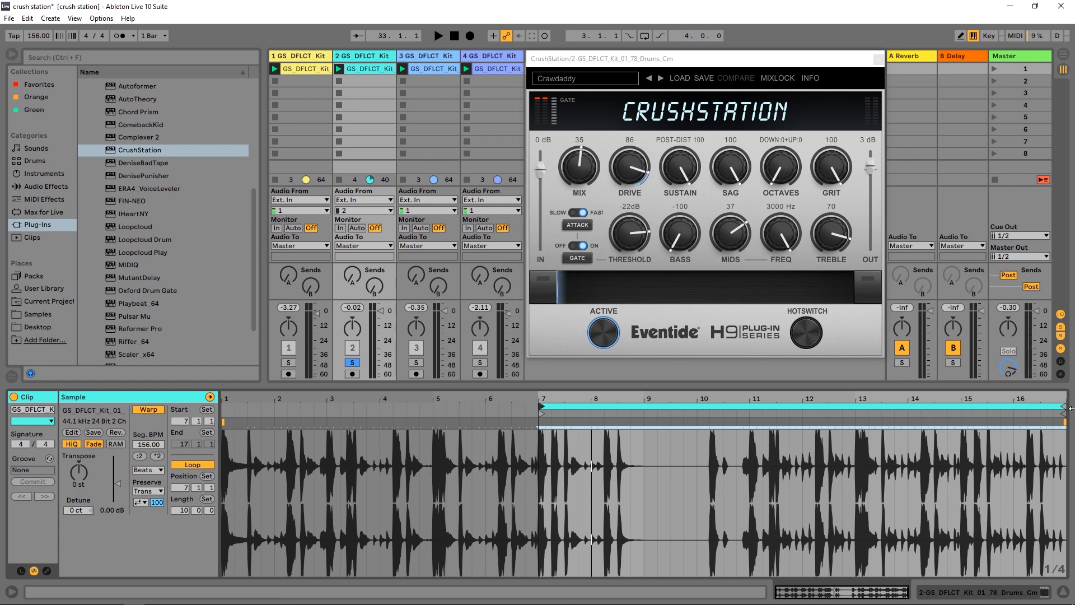
pyautogui.moveTo(1064, 410); pyautogui.dragTo(591, 407)
pyautogui.press('space')
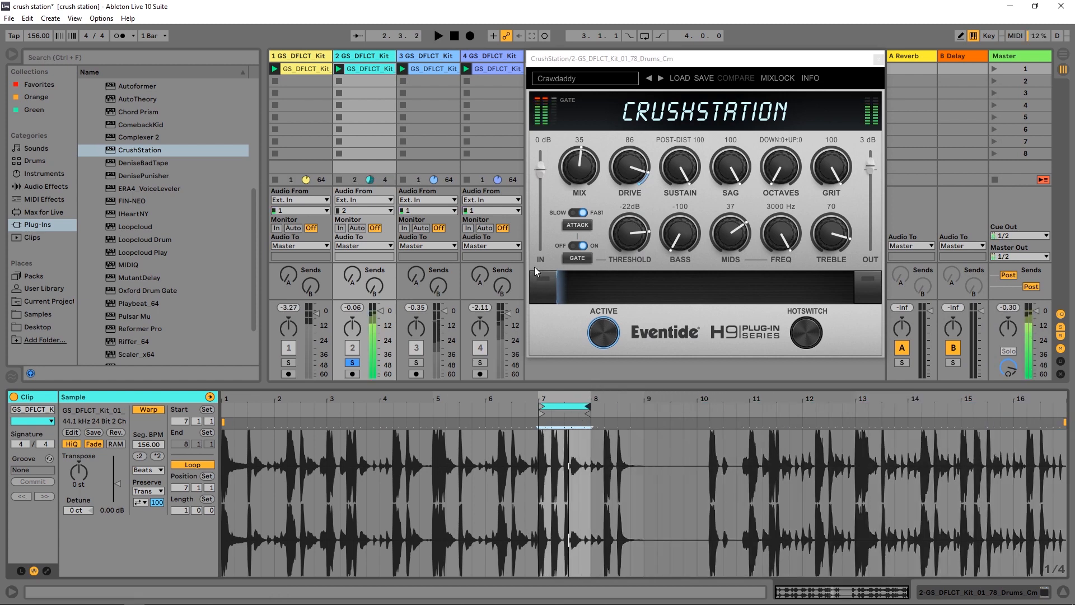
pyautogui.press('space')
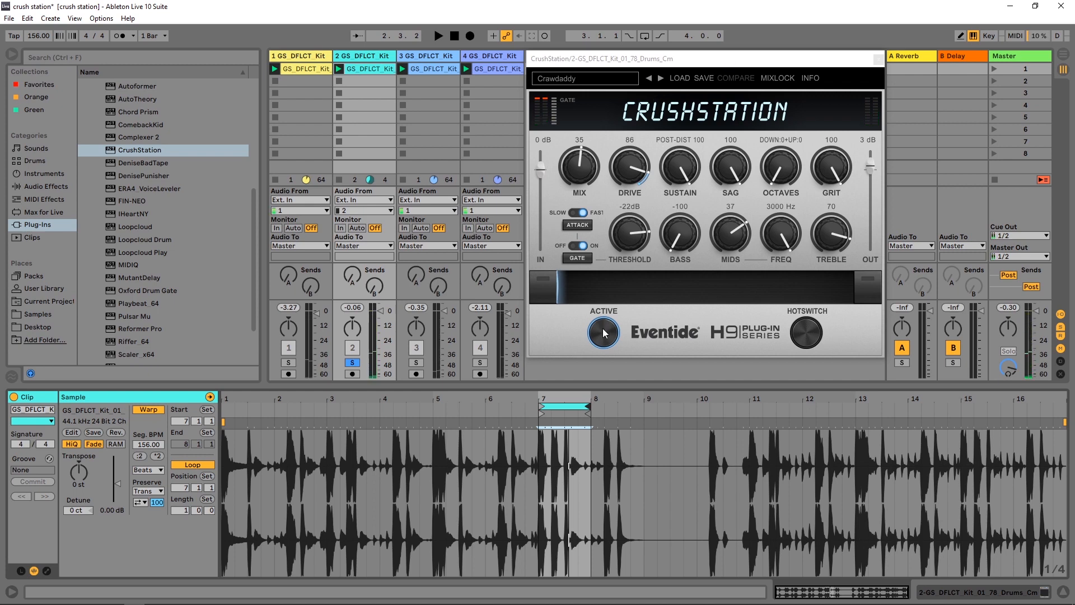
# Compare the drum loop with CrushStation bypassed and with the effect active
pyautogui.click(667, 355)
pyautogui.press('space')
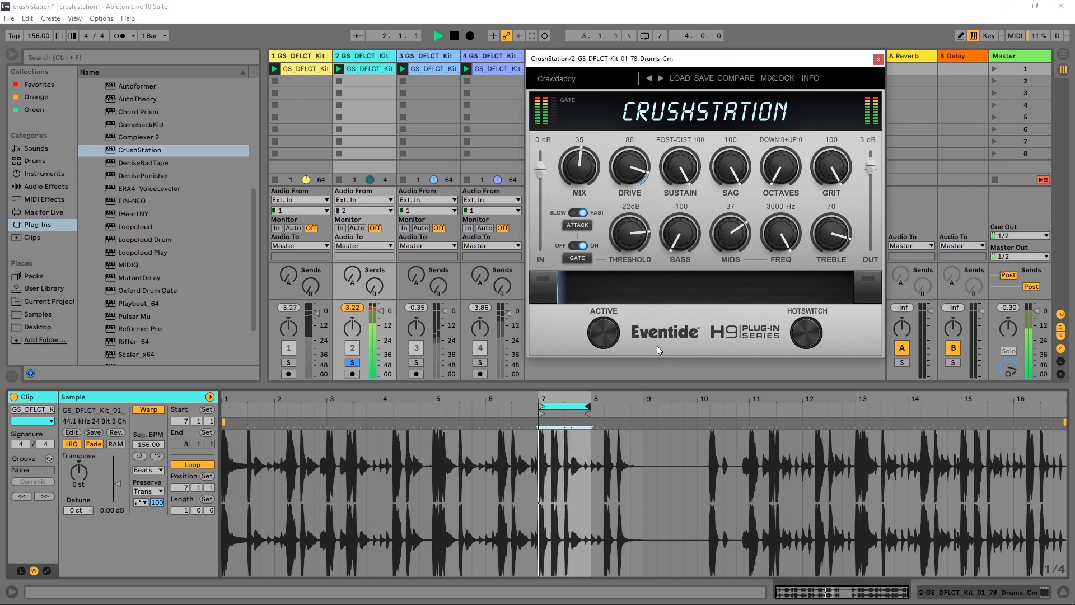
pyautogui.press('space')
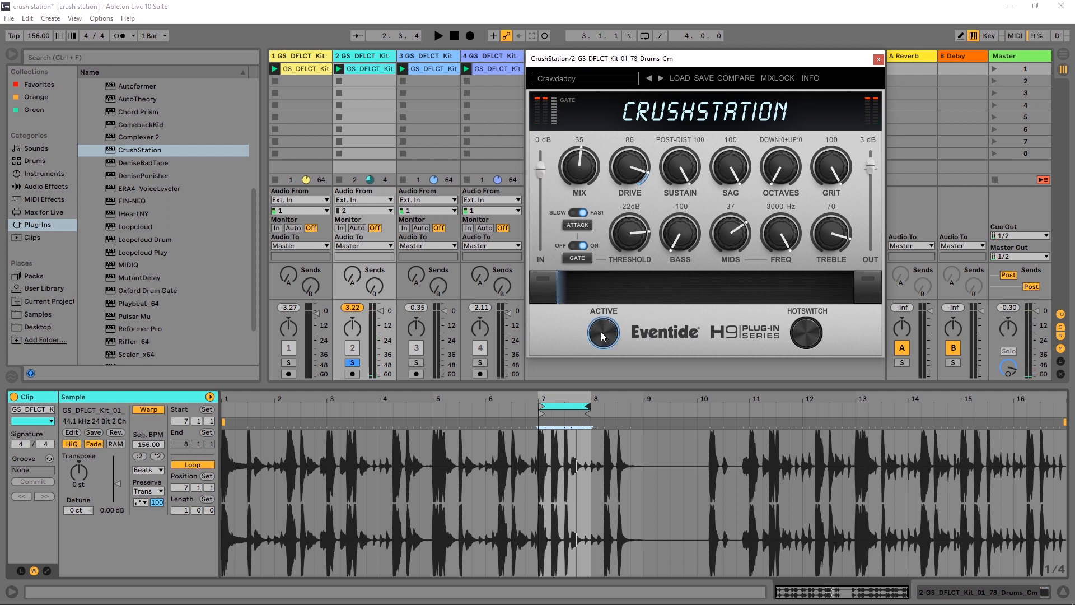
pyautogui.press('space')
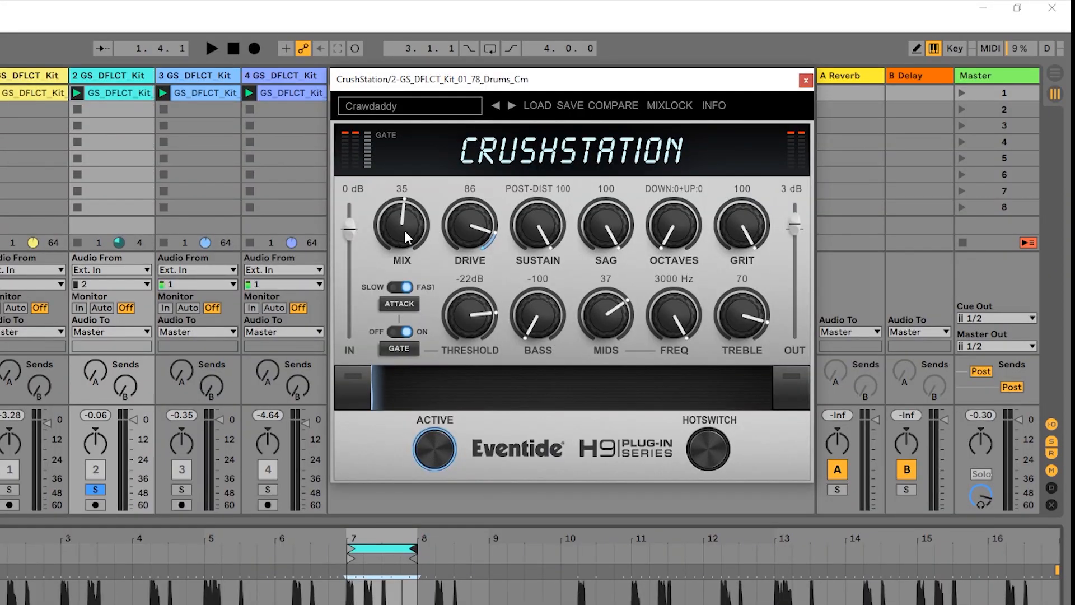
# Set CrushStation's Mix to 46 and lower Drive to 29, auditioning the drum loop
pyautogui.press('space')
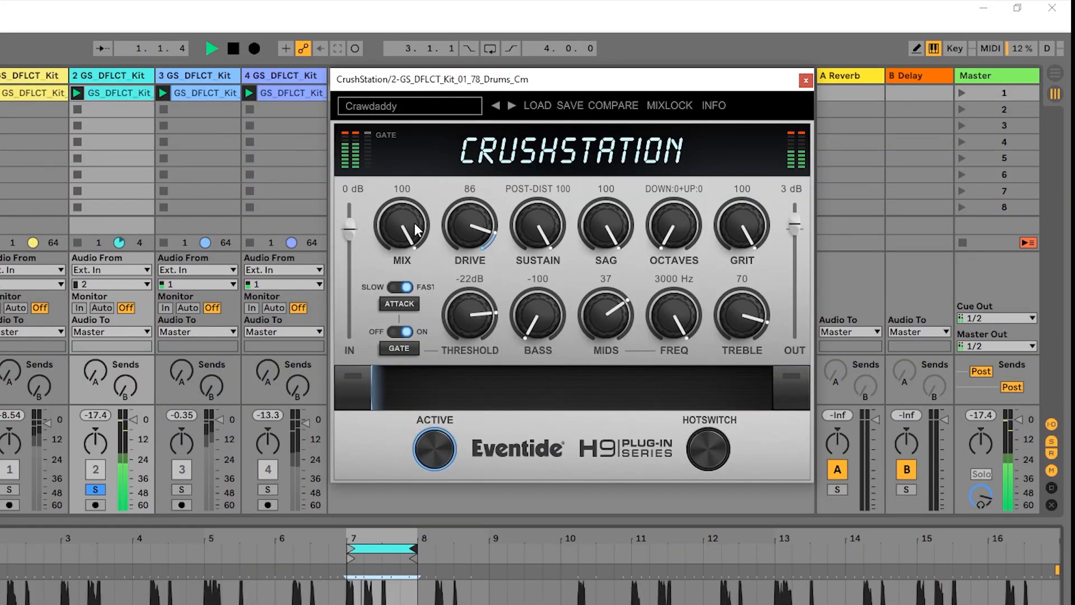
pyautogui.moveTo(405, 230); pyautogui.dragTo(419, 214)
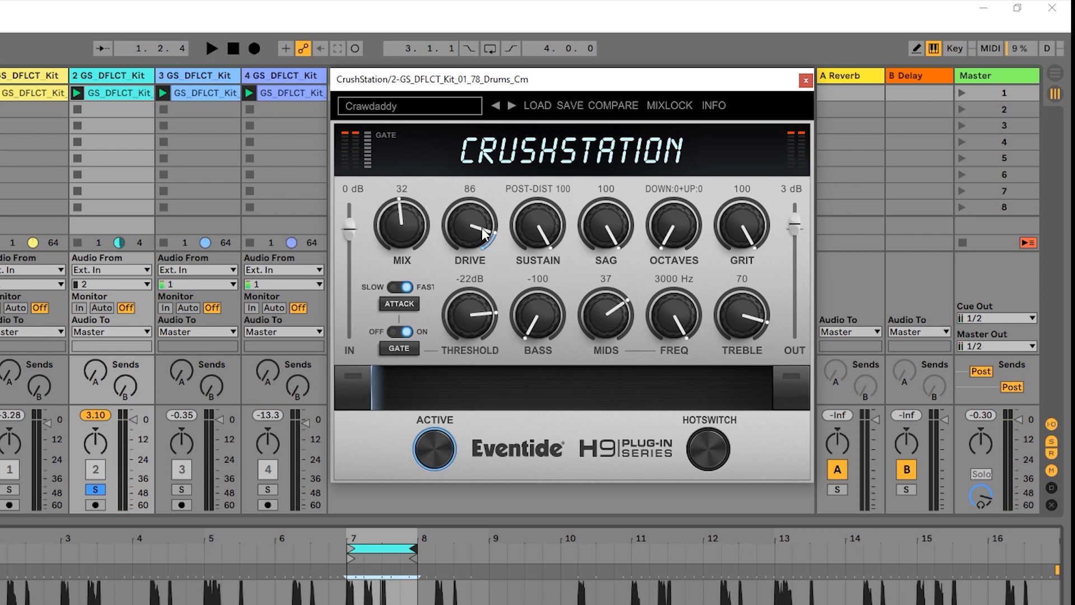
pyautogui.moveTo(414, 229); pyautogui.dragTo(464, 348)
pyautogui.press('space')
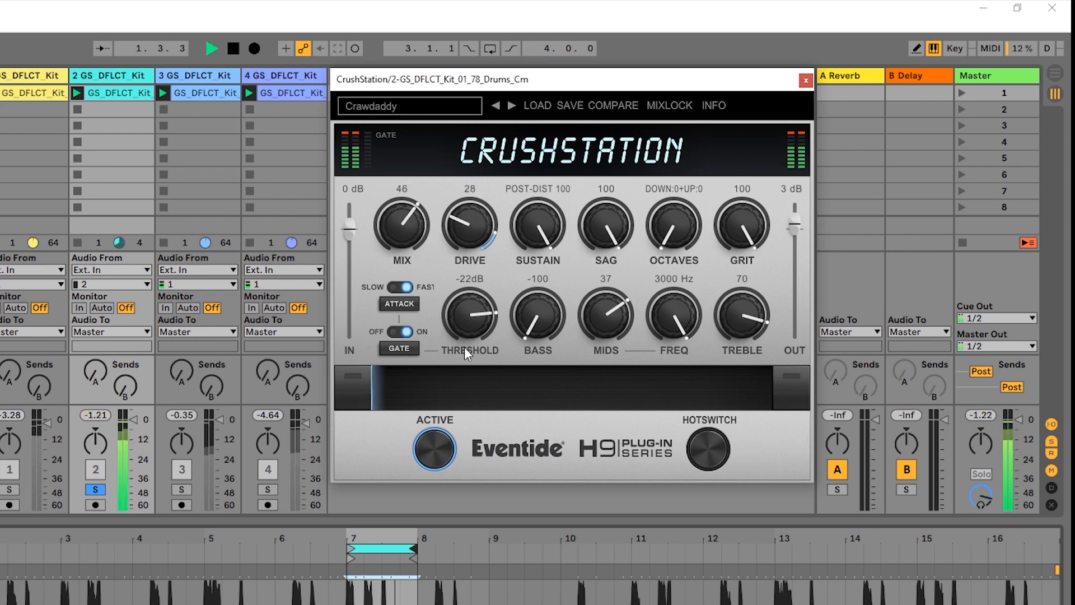
pyautogui.press('space')
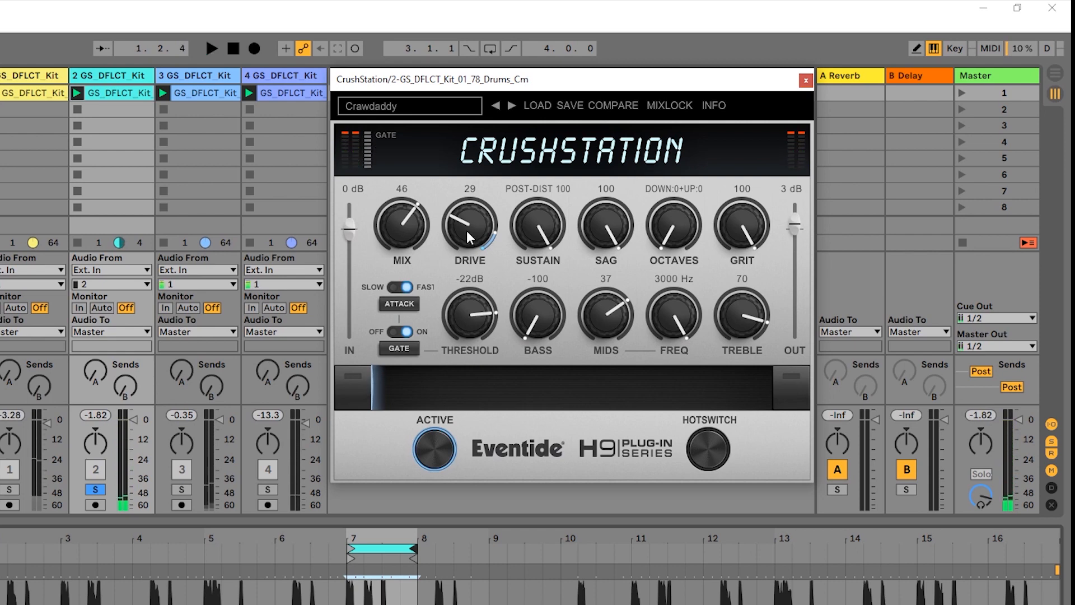
# Audition the loop with Drive raised to 88 and 100, and bring Drive back to 86
pyautogui.moveTo(467, 233); pyautogui.dragTo(485, 178)
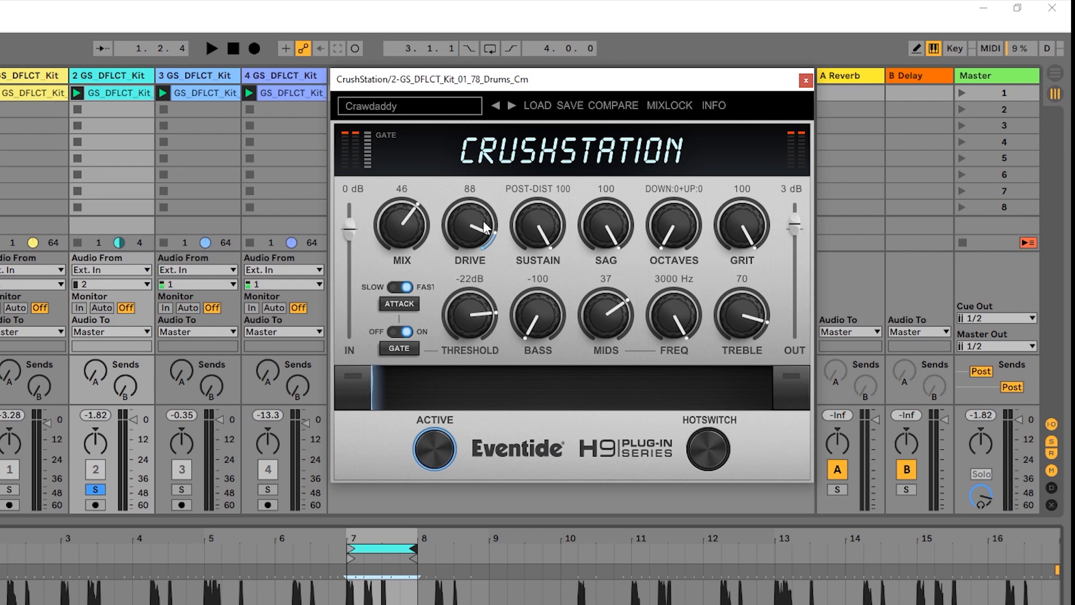
pyautogui.press('space')
pyautogui.moveTo(485, 228); pyautogui.dragTo(487, 208)
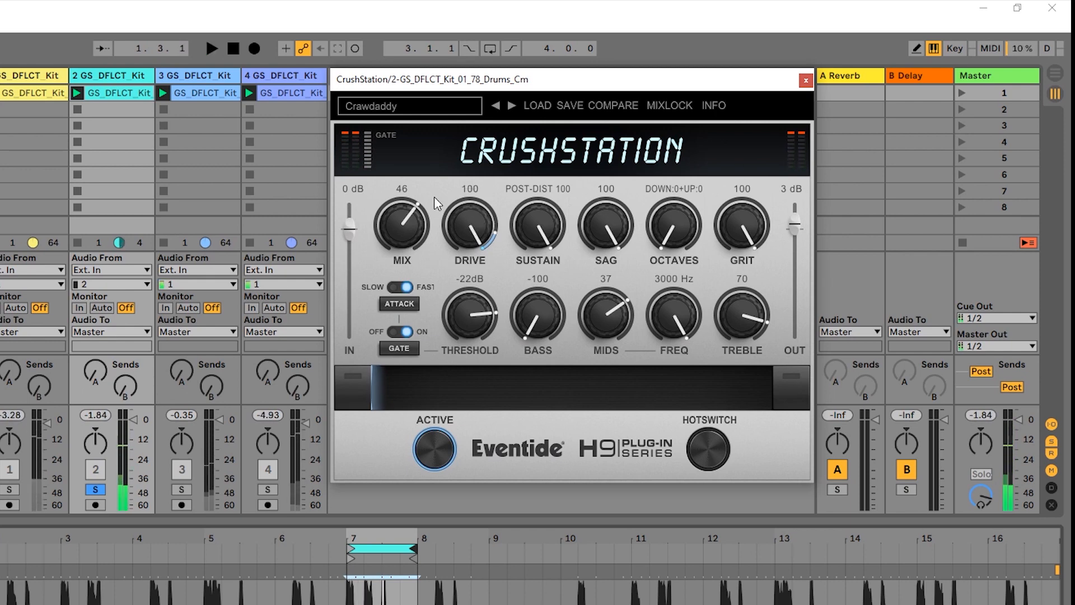
pyautogui.press('space')
pyautogui.moveTo(467, 240); pyautogui.dragTo(467, 254)
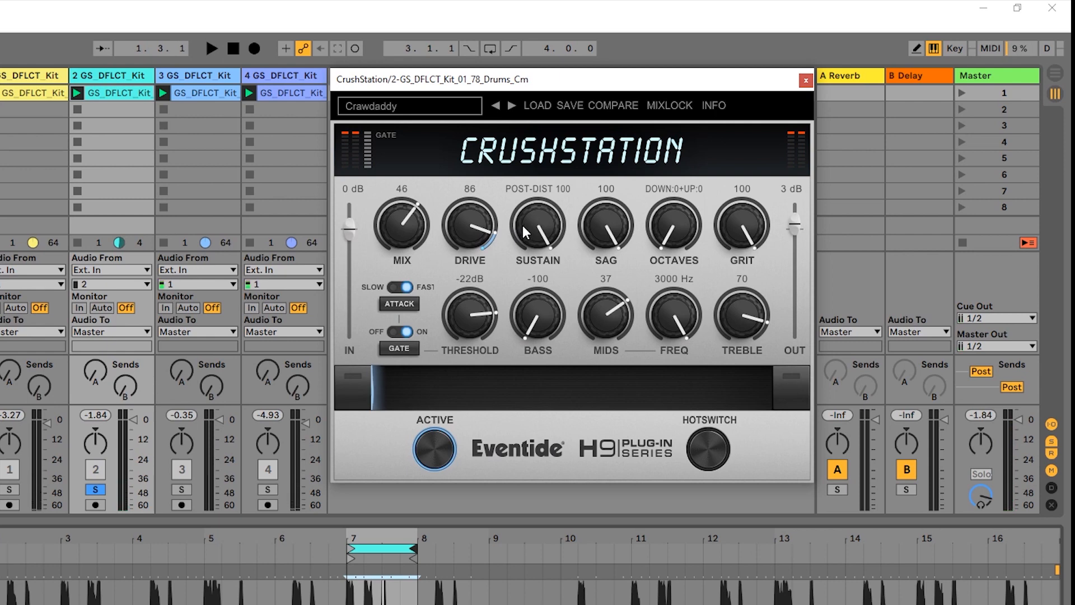
# Set Mix to 56 and Drive to 90, and compare Sustain at PRE-DIST 100 and POST-DIST 100
pyautogui.moveTo(524, 231); pyautogui.dragTo(420, 211)
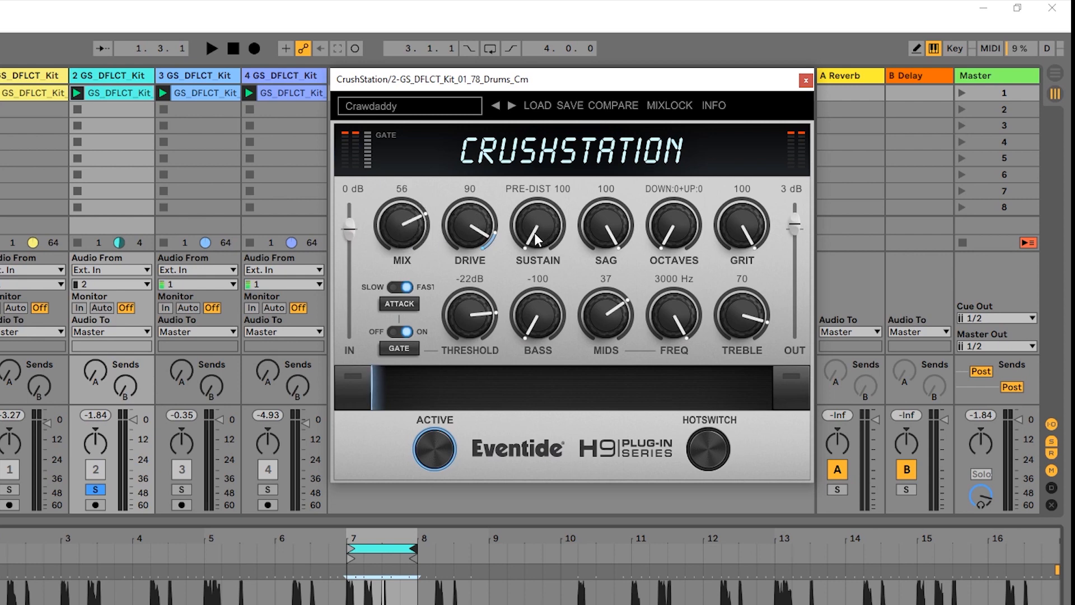
pyautogui.press('space')
pyautogui.moveTo(536, 240); pyautogui.dragTo(588, 230)
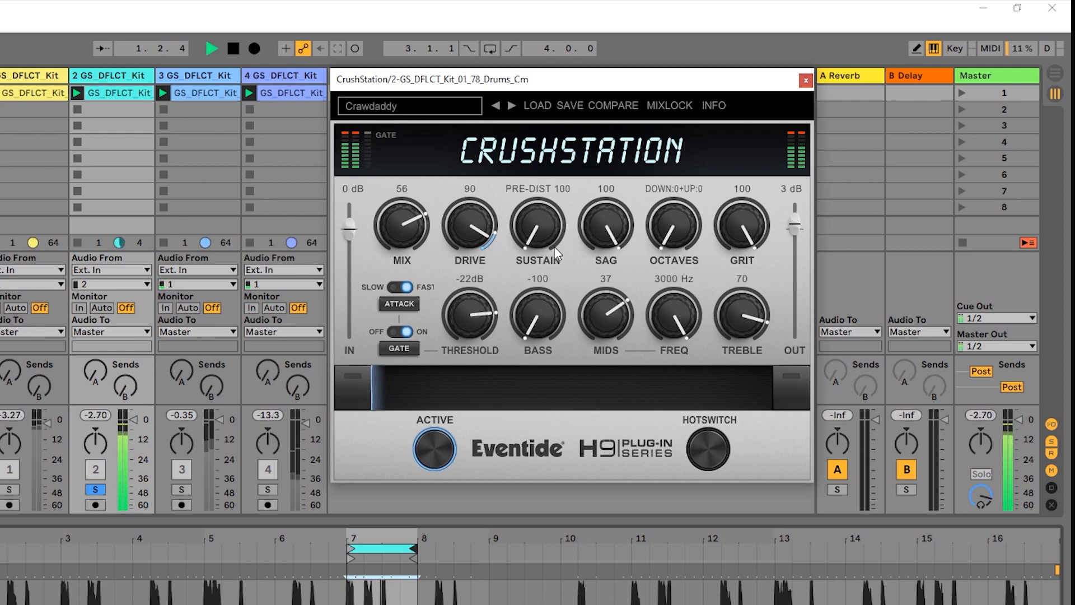
pyautogui.press('space')
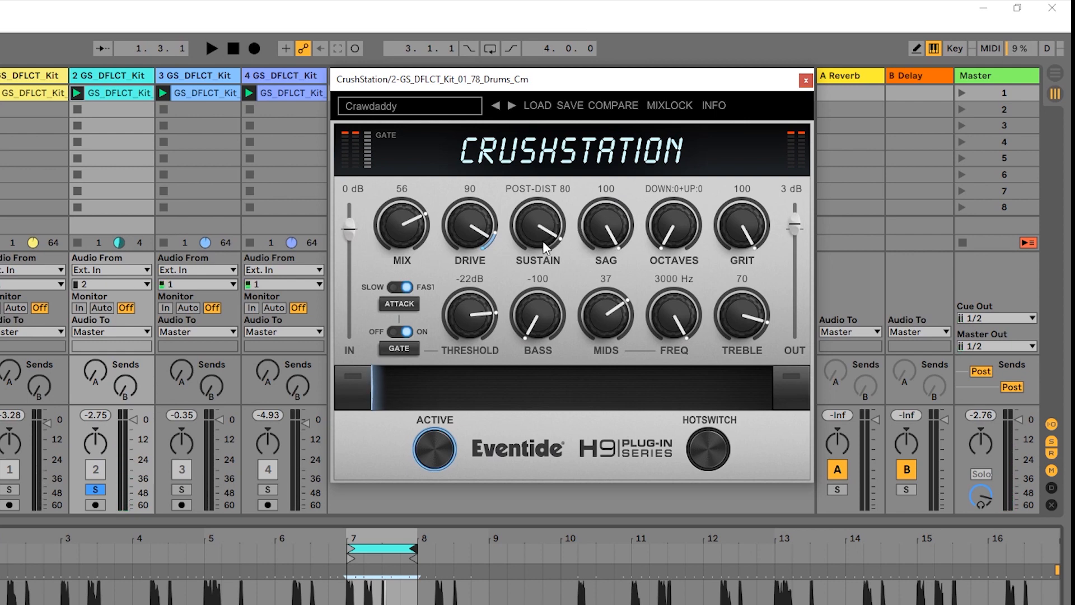
pyautogui.moveTo(547, 259); pyautogui.dragTo(586, 161)
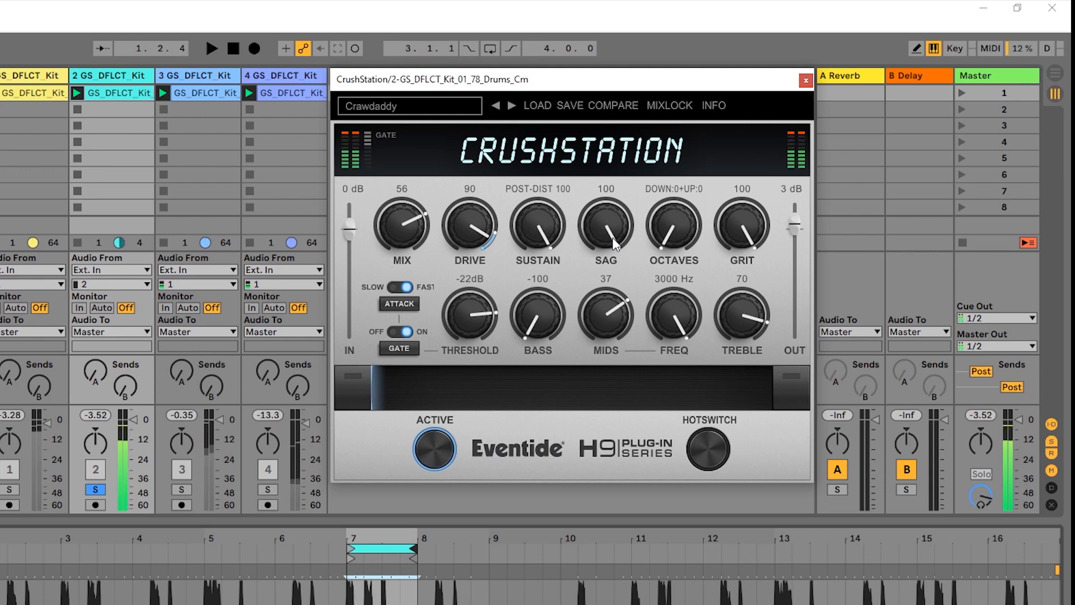
# Audition the drum loop with Sag lowered to 93, to 33 and finally to 0
pyautogui.moveTo(615, 225); pyautogui.dragTo(621, 212)
pyautogui.press('space')
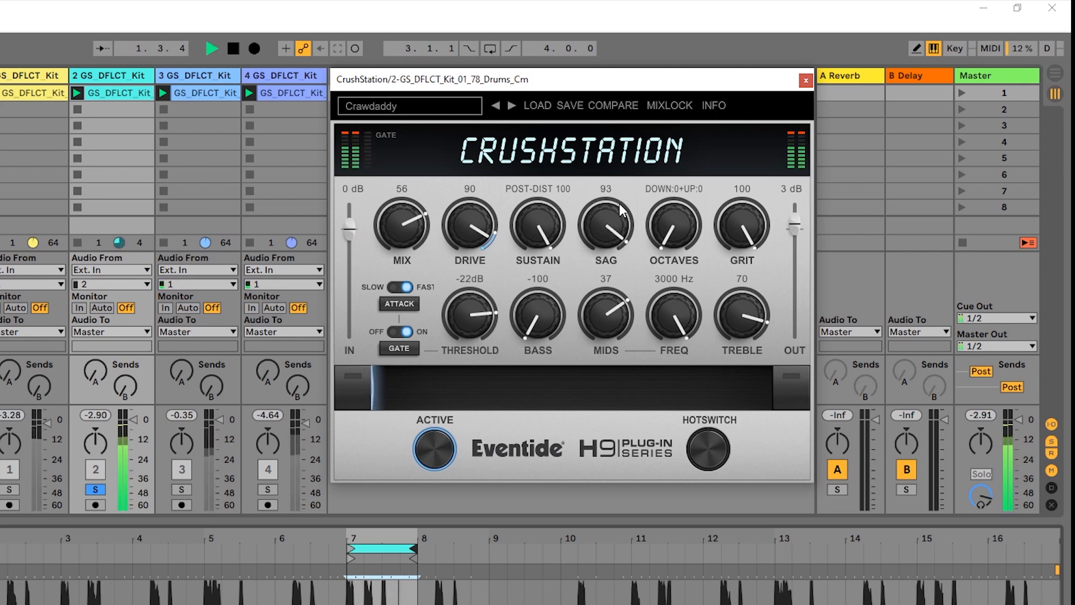
pyautogui.press('space')
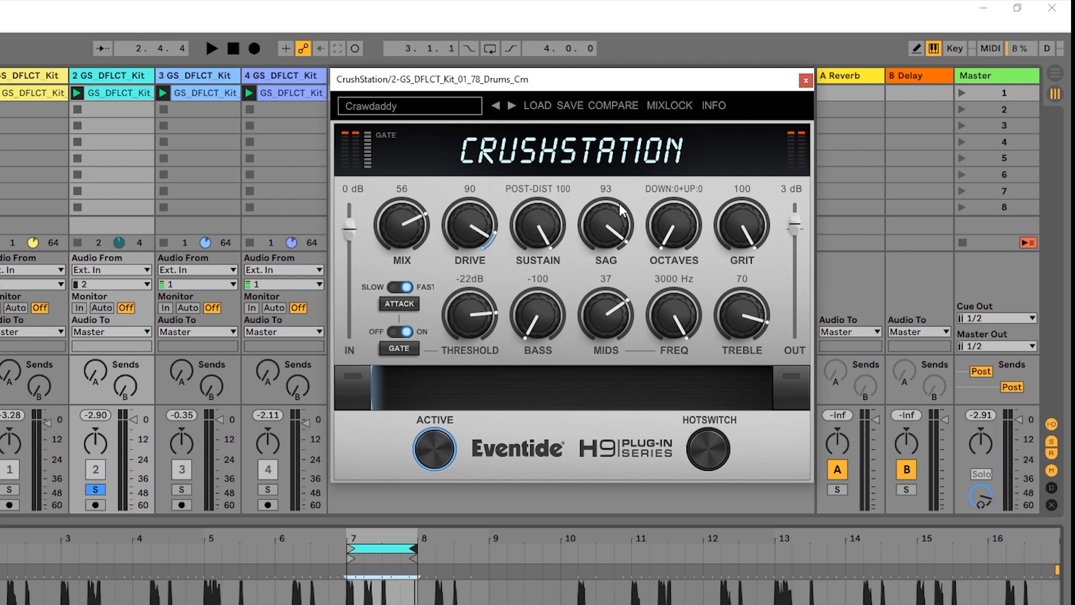
pyautogui.moveTo(617, 210); pyautogui.dragTo(604, 331)
pyautogui.press('space')
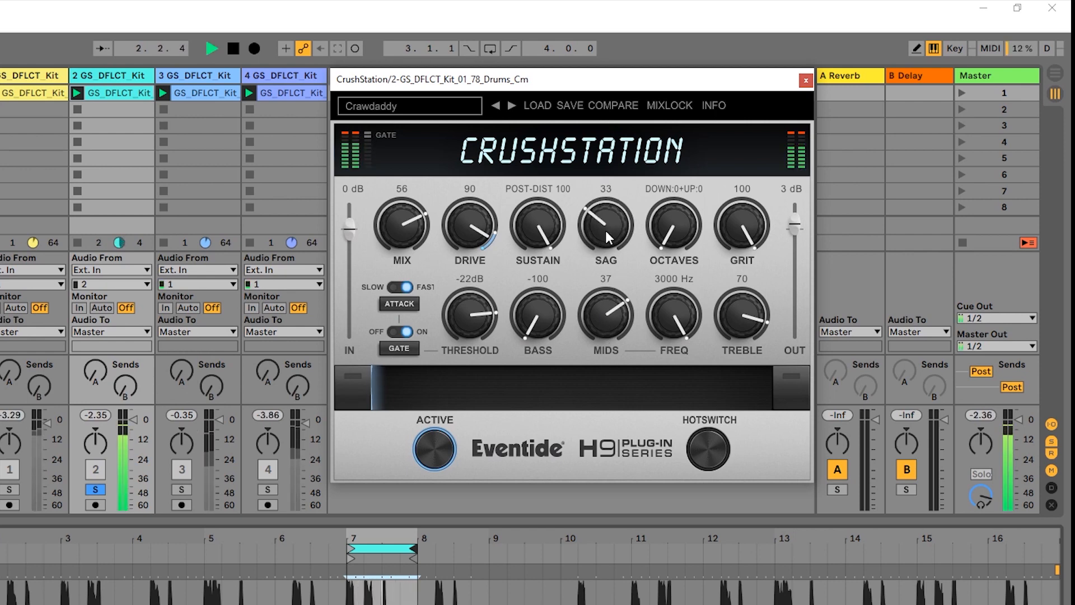
pyautogui.moveTo(606, 230); pyautogui.dragTo(610, 277)
pyautogui.moveTo(607, 227); pyautogui.dragTo(616, 264)
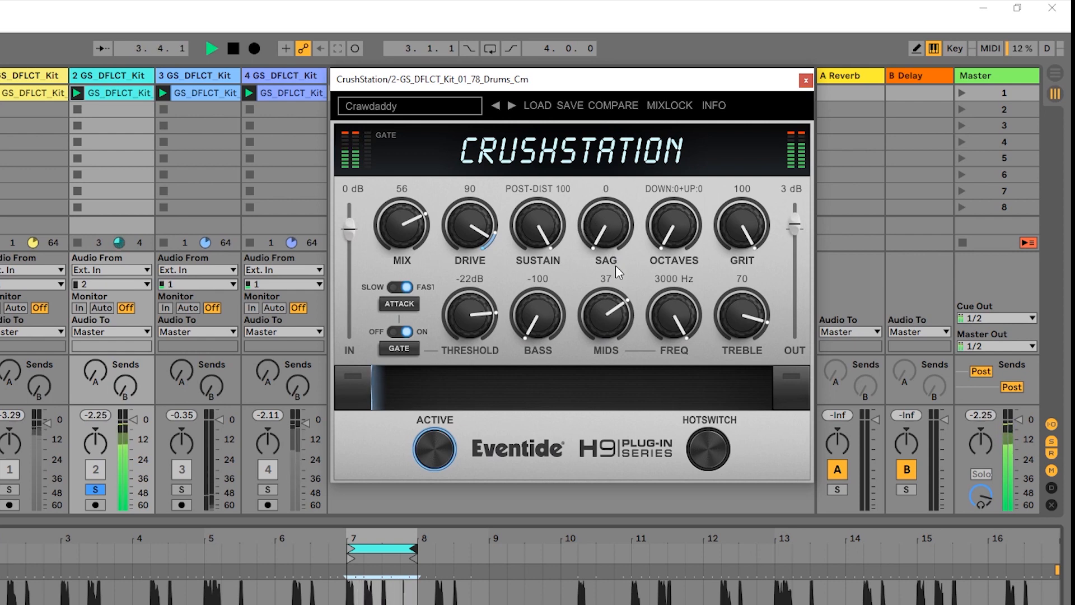
pyautogui.press('space')
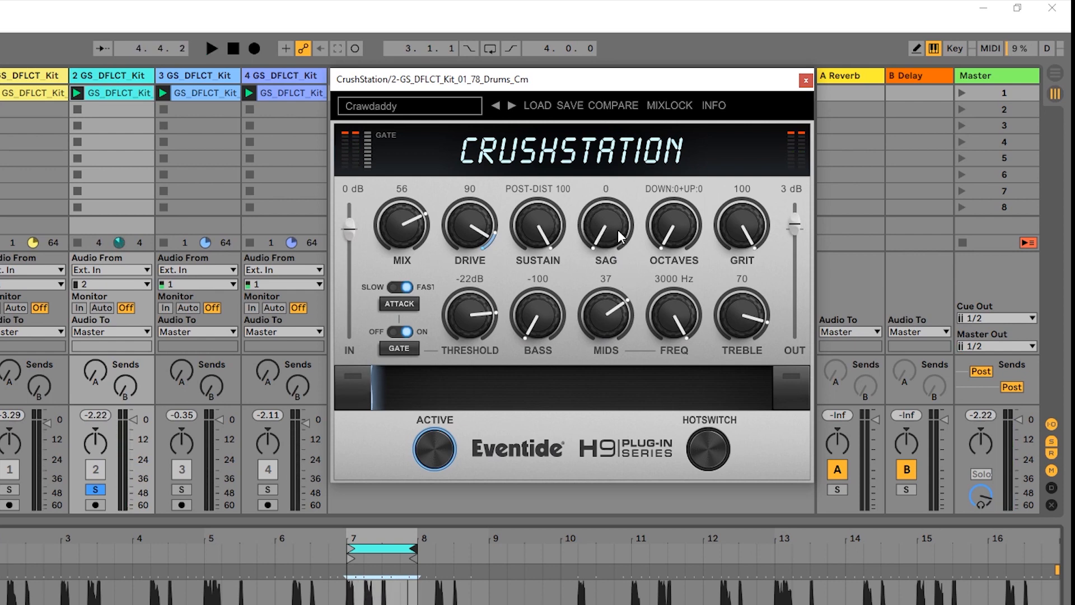
# Return Sag to 100 and set Drive to 86 and Mix to 39 during playback
pyautogui.moveTo(619, 231); pyautogui.dragTo(619, 218)
pyautogui.press('space')
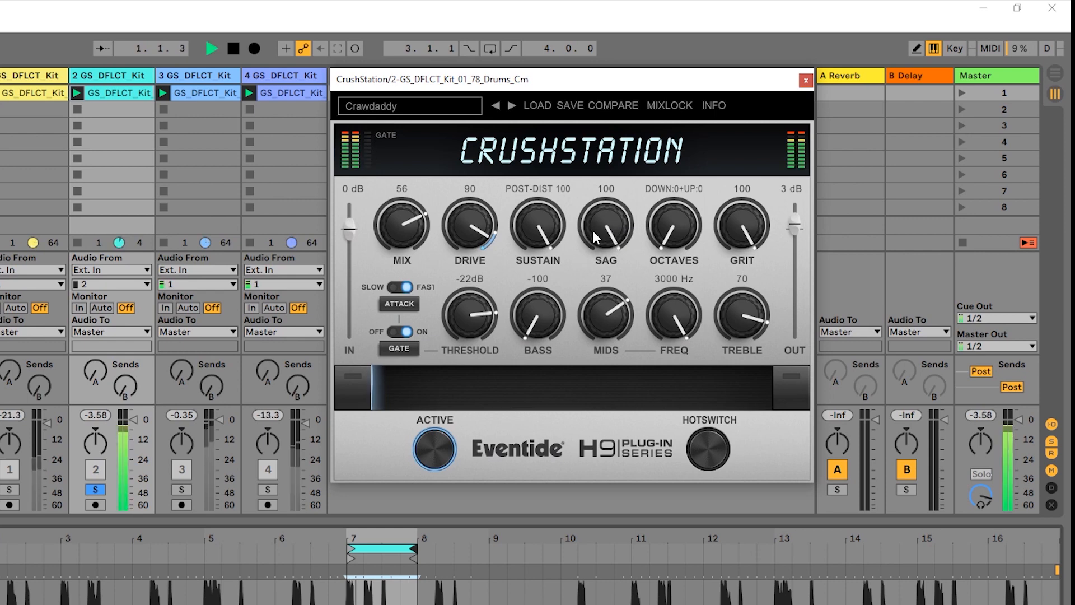
pyautogui.moveTo(479, 226); pyautogui.dragTo(479, 229)
pyautogui.moveTo(408, 224); pyautogui.dragTo(401, 226)
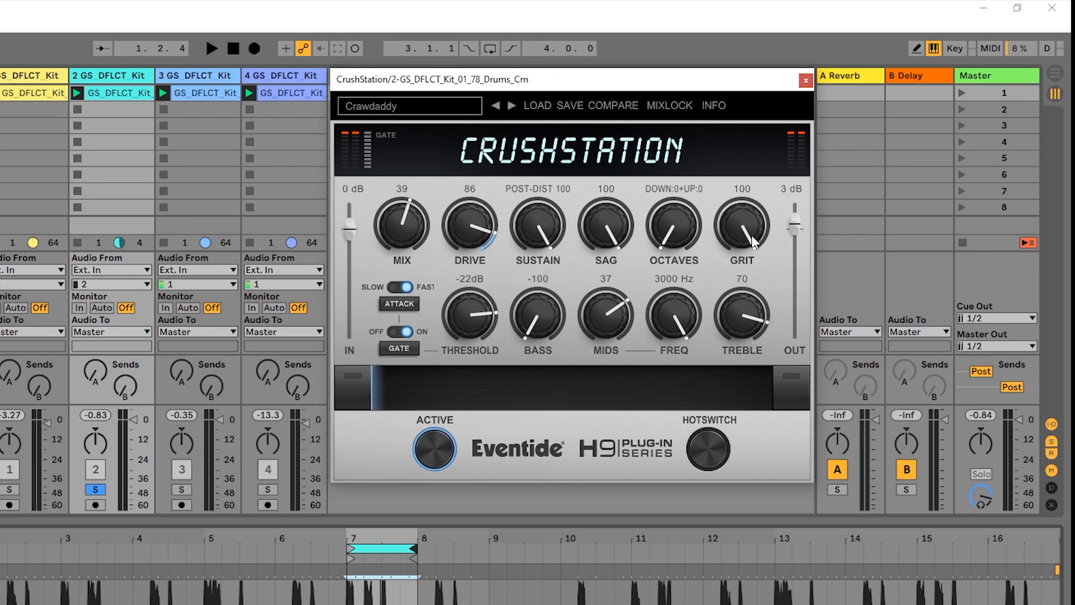
# Audition the loop with Grit at 32 and at 6, and return Grit to 100
pyautogui.moveTo(752, 242); pyautogui.dragTo(734, 372)
pyautogui.press('space')
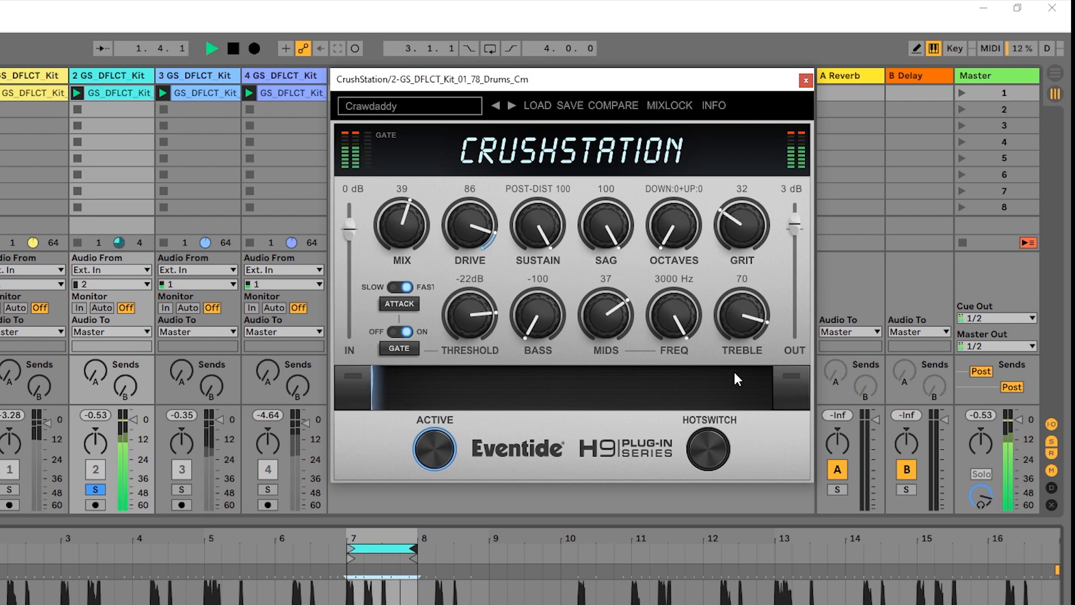
pyautogui.press('space')
pyautogui.press('space')
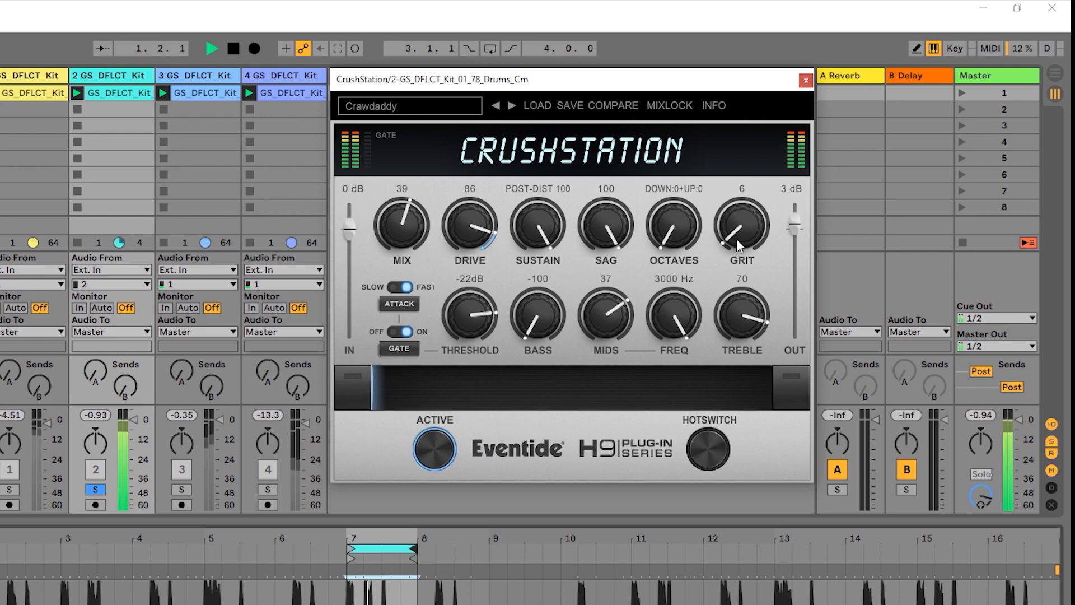
pyautogui.moveTo(737, 238); pyautogui.dragTo(759, 165)
pyautogui.press('space')
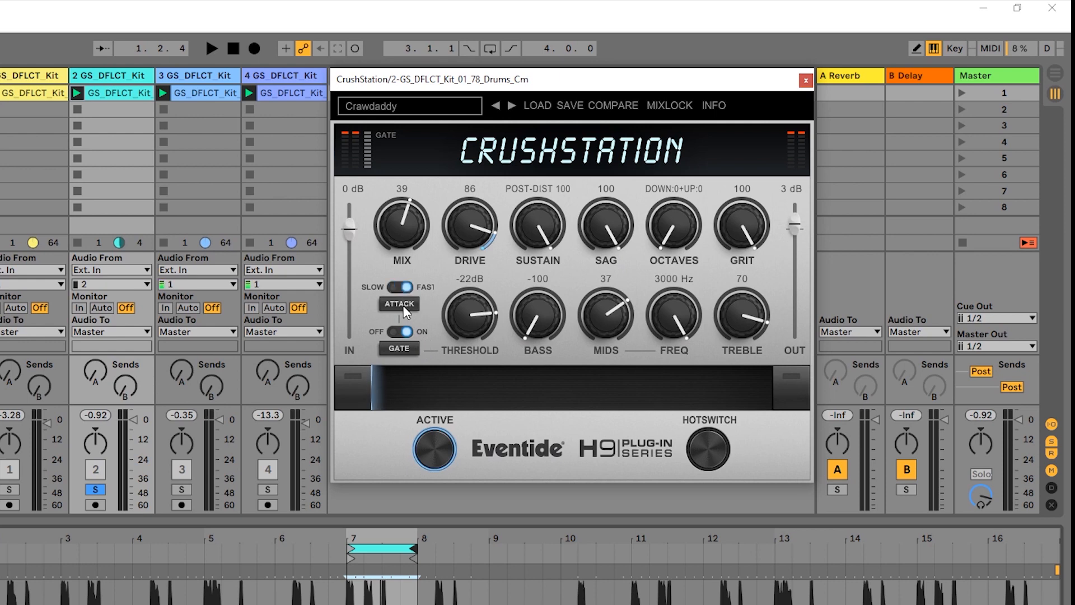
# Switch the Gate off and raise Mix to 100, auditioning the drum loop
pyautogui.click(406, 350)
pyautogui.press('space')
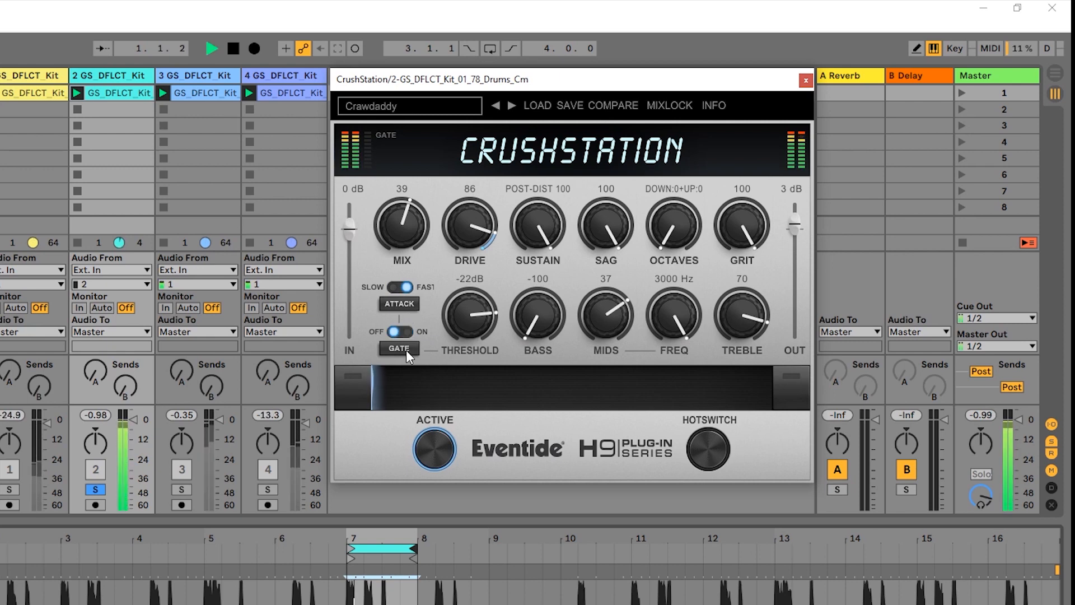
pyautogui.press('space')
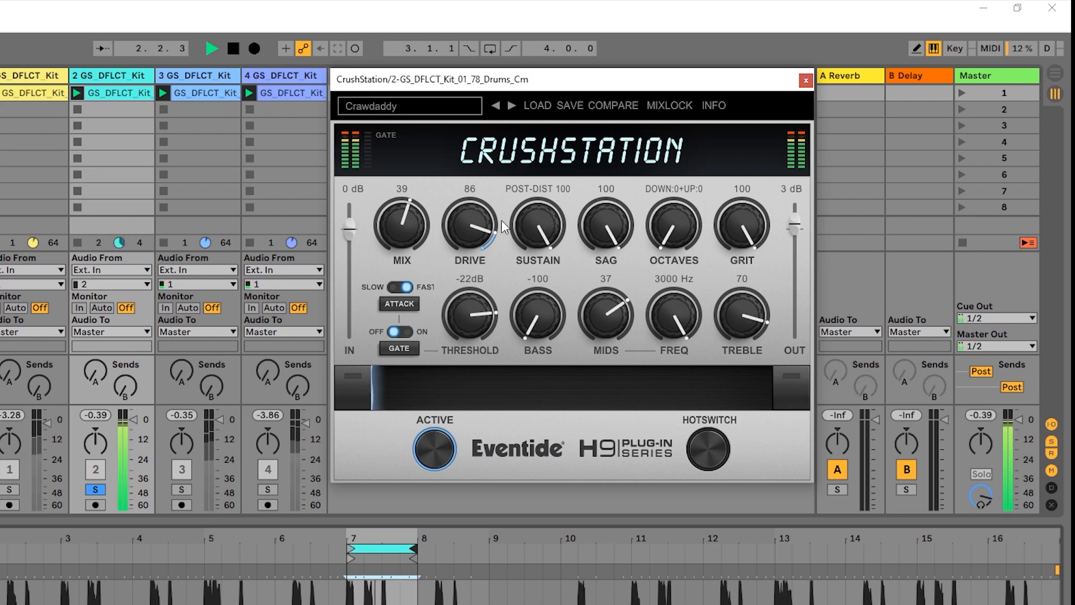
pyautogui.moveTo(402, 224); pyautogui.dragTo(409, 162)
pyautogui.press('space')
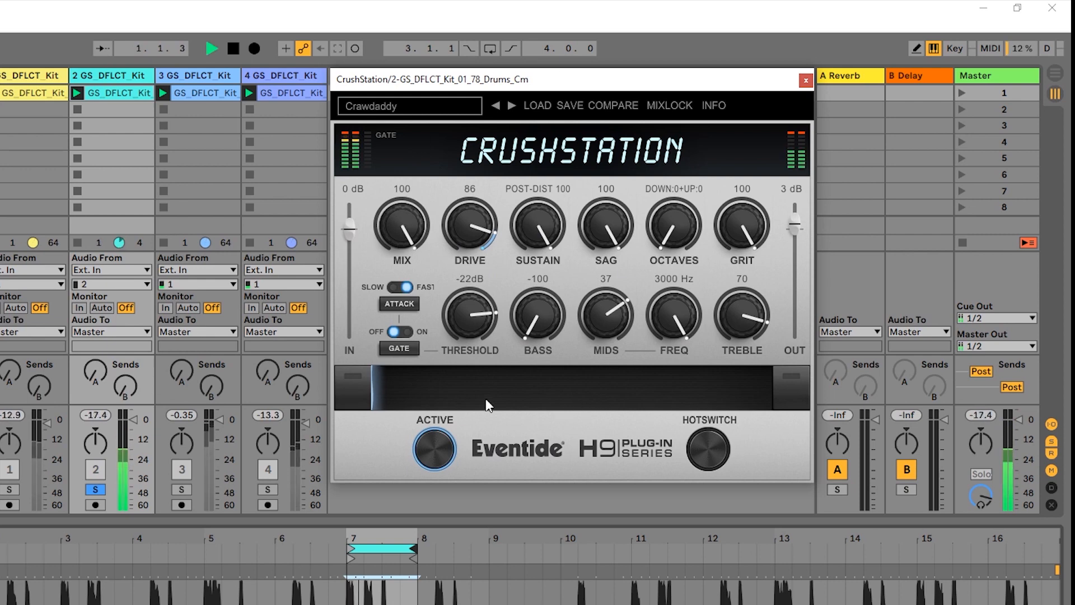
# Switch the Gate on and raise its Threshold to -8 dB and on to -4 dB, auditioning the loop
pyautogui.click(412, 348)
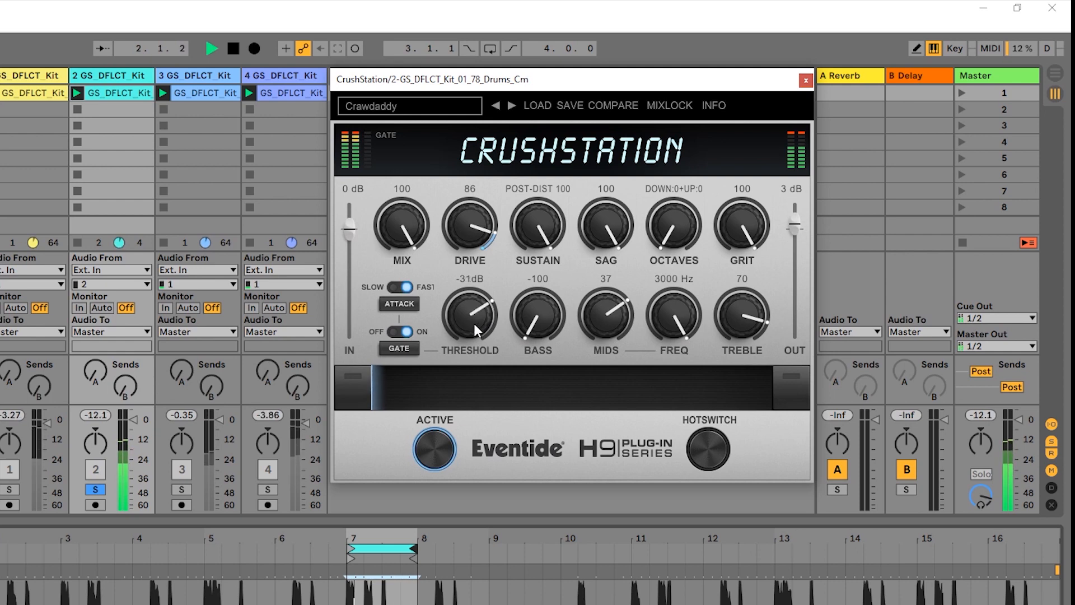
pyautogui.moveTo(474, 323); pyautogui.dragTo(475, 310)
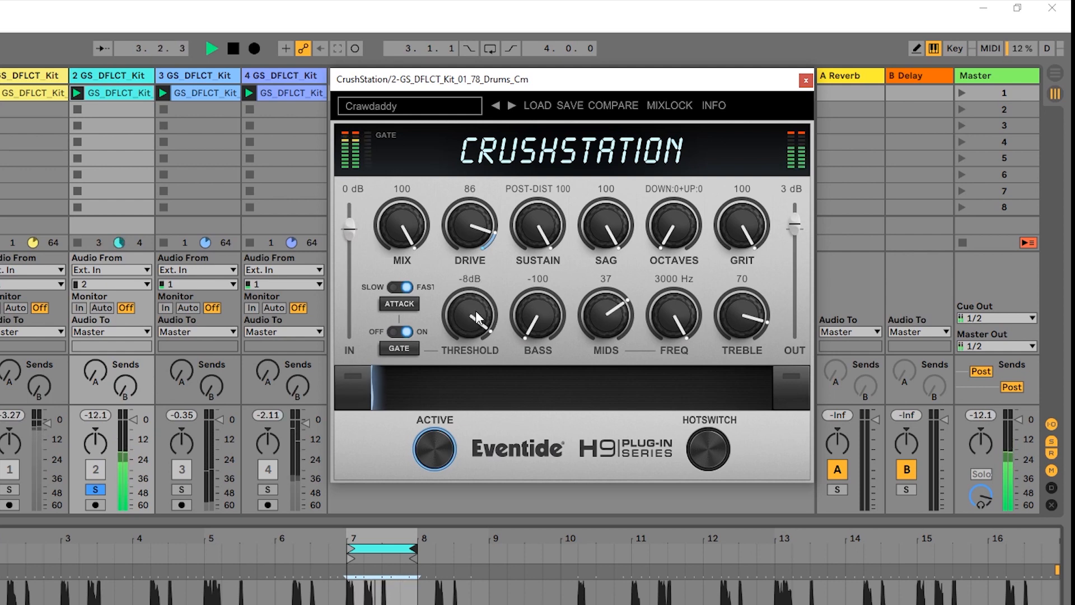
pyautogui.press('space')
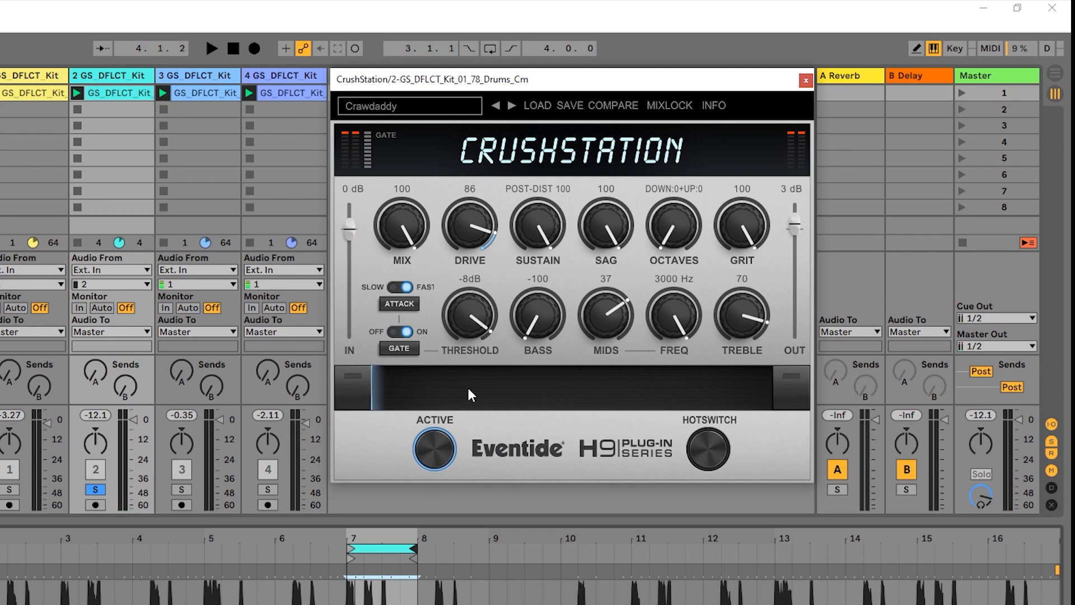
pyautogui.moveTo(472, 332); pyautogui.dragTo(473, 325)
pyautogui.press('space')
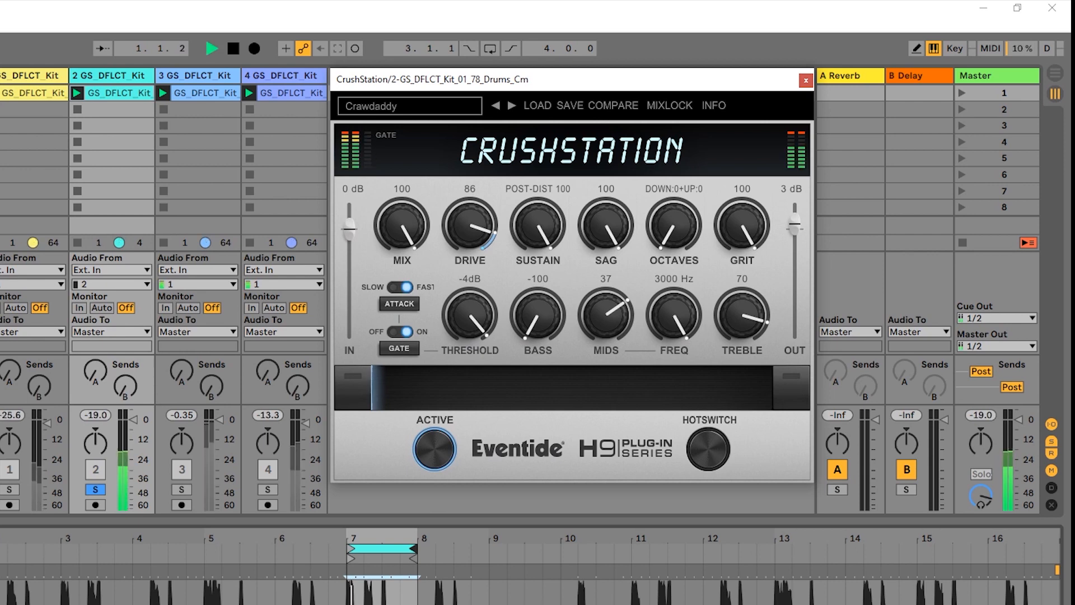
# Raise the gate Threshold to -2 dB, lower it to -37 dB, and audition the loop with Mix at 46 and back at 100
pyautogui.moveTo(472, 324); pyautogui.dragTo(472, 321)
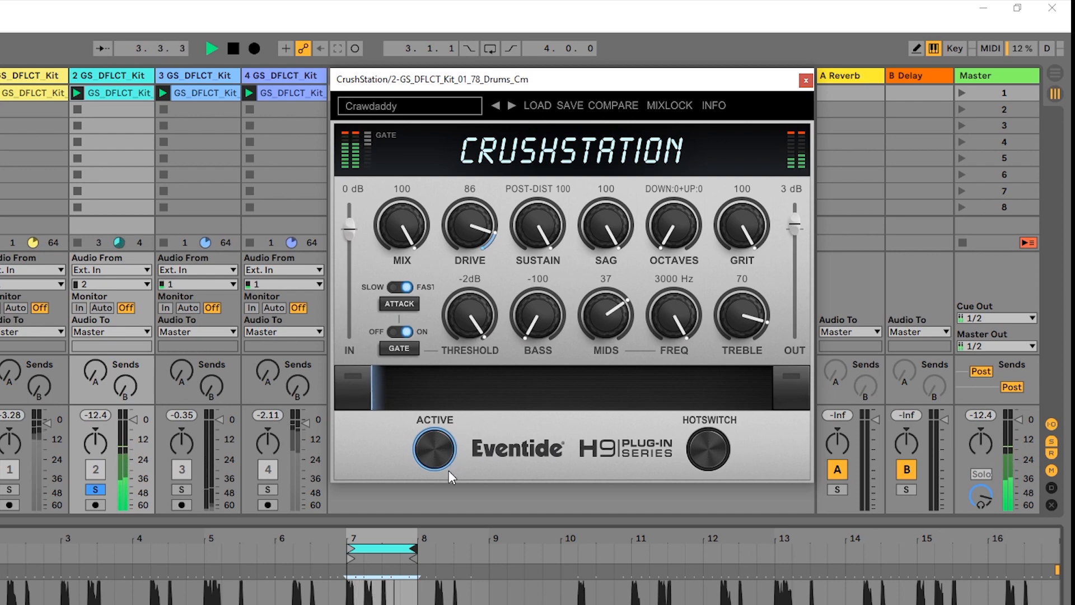
pyautogui.press('space')
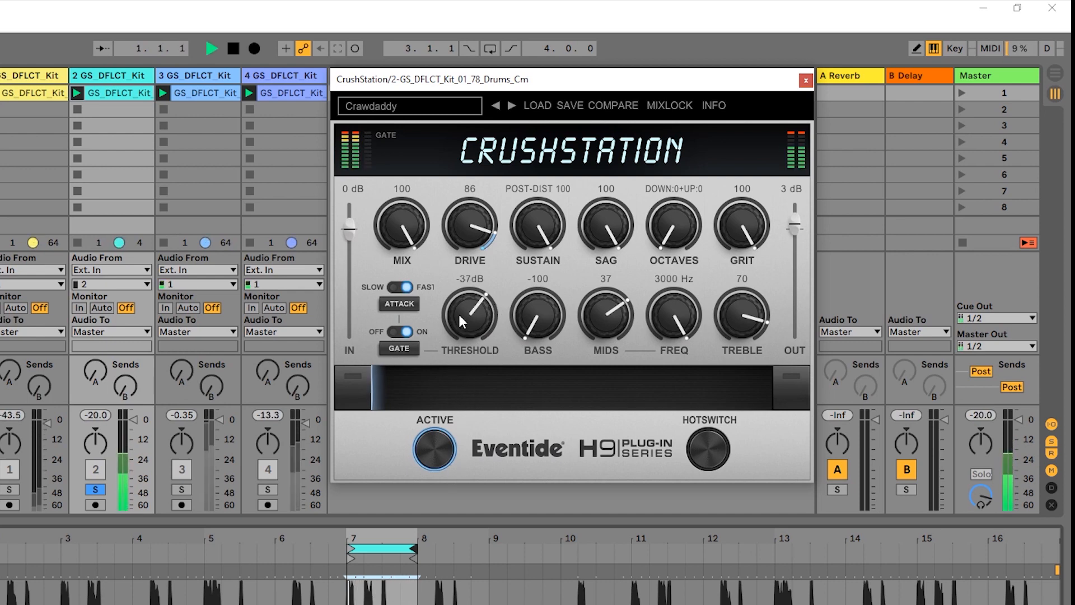
pyautogui.press('space')
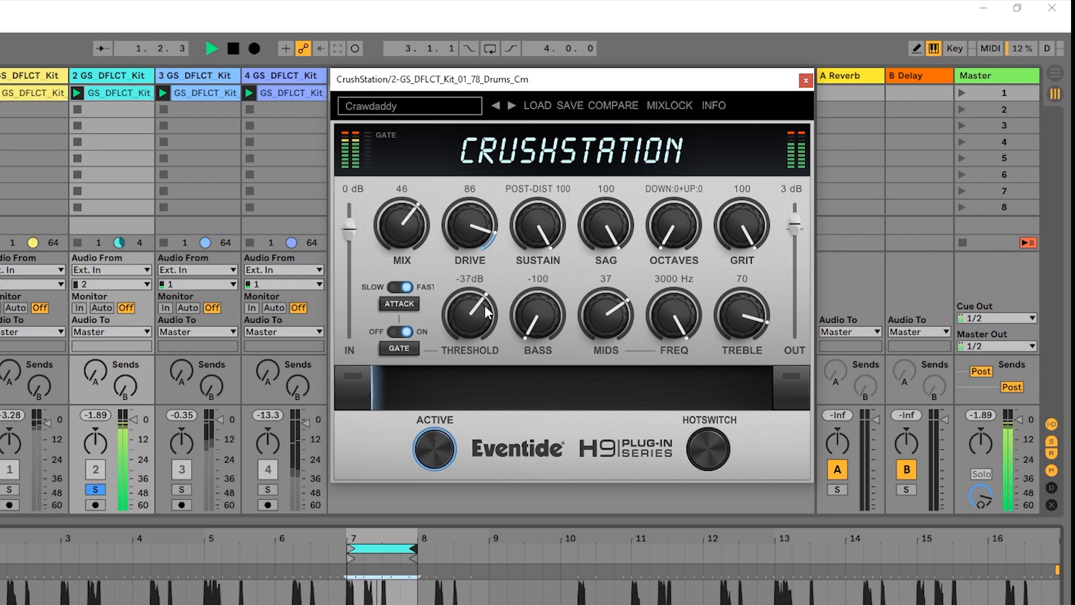
pyautogui.press('space')
pyautogui.moveTo(415, 218); pyautogui.dragTo(412, 195)
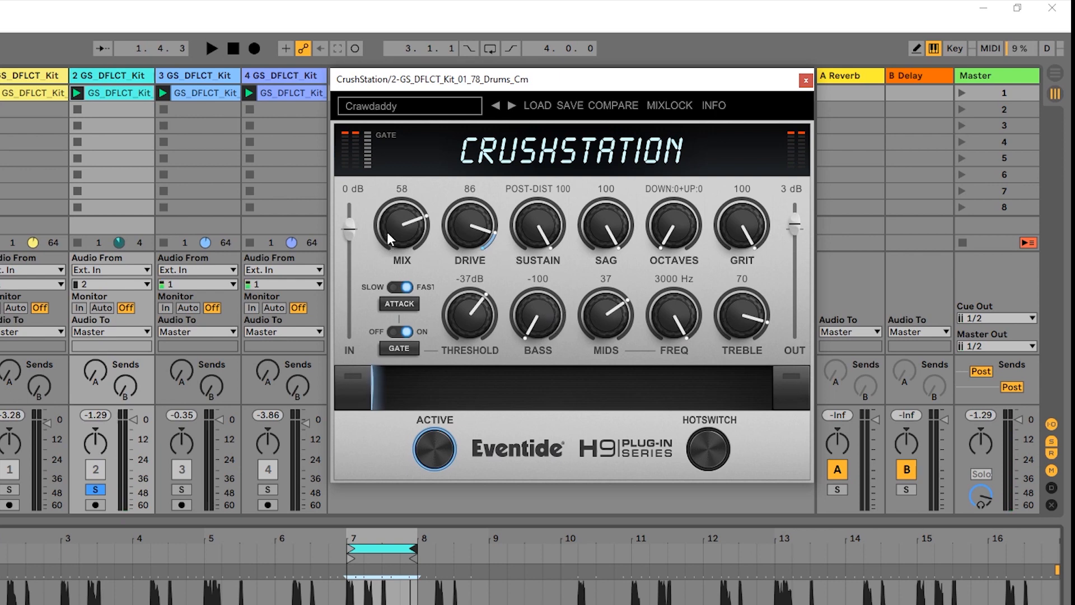
pyautogui.moveTo(387, 233); pyautogui.dragTo(441, 169)
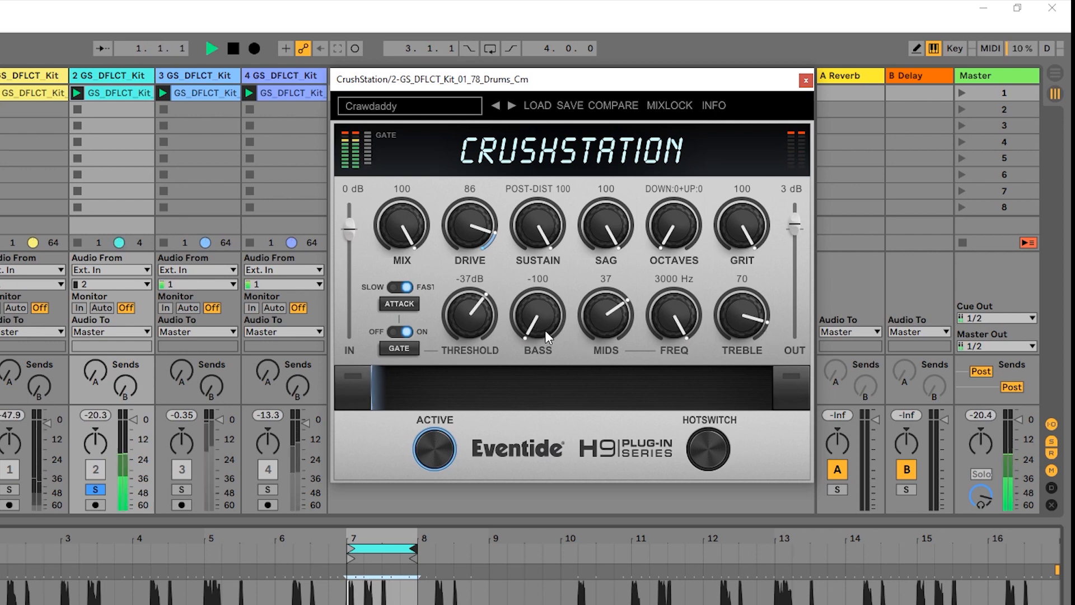
# Audition the loop with Bass at 100 and Mix at 44, returning Bass to -100 and Mix to 100
pyautogui.moveTo(546, 330); pyautogui.dragTo(573, 119)
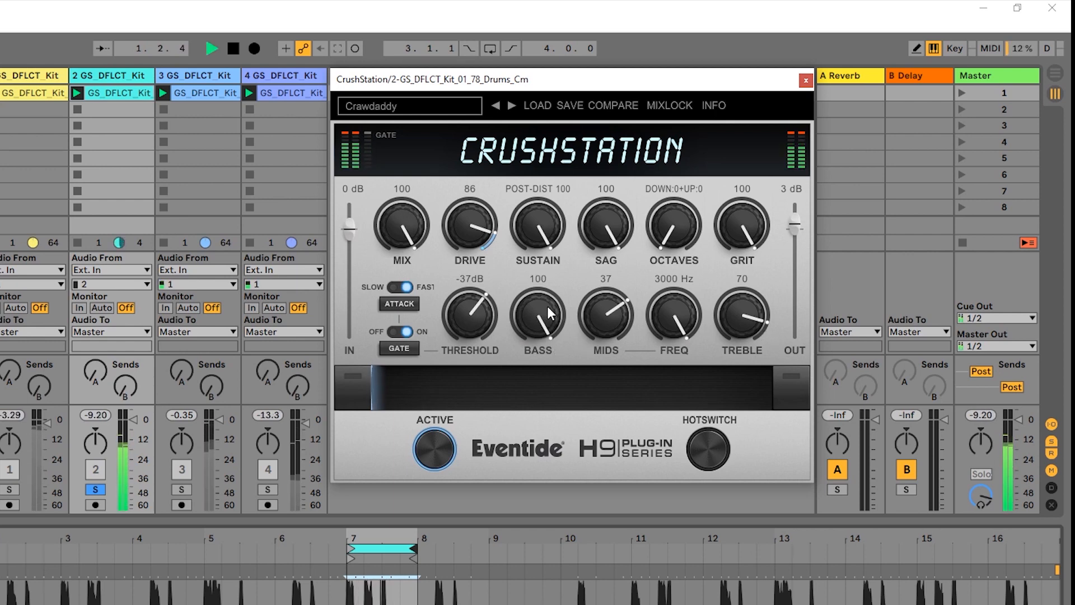
pyautogui.moveTo(546, 306); pyautogui.dragTo(564, 463)
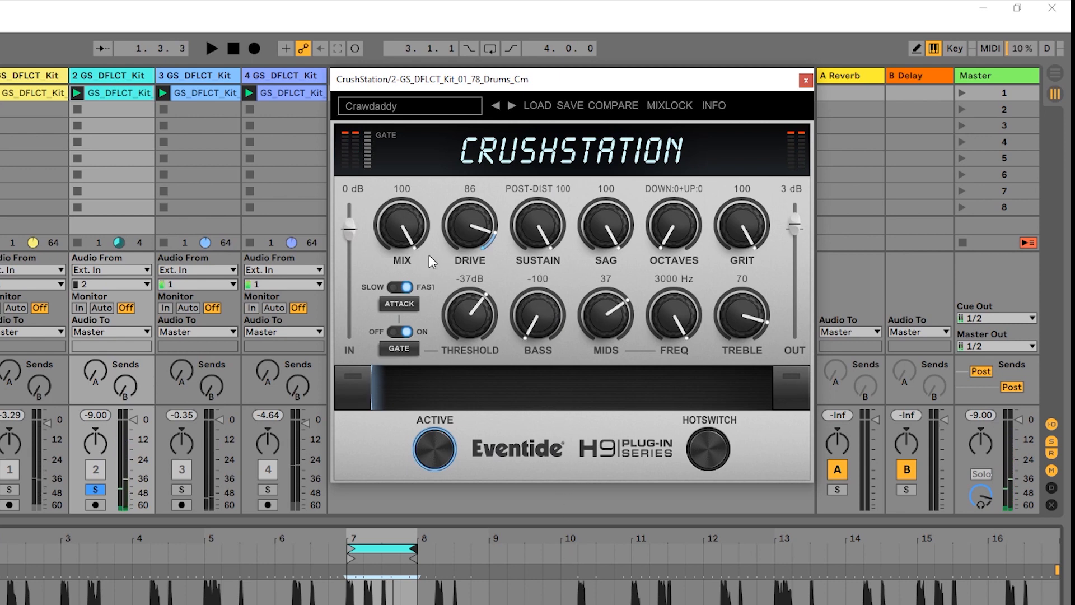
pyautogui.moveTo(405, 231); pyautogui.dragTo(405, 308)
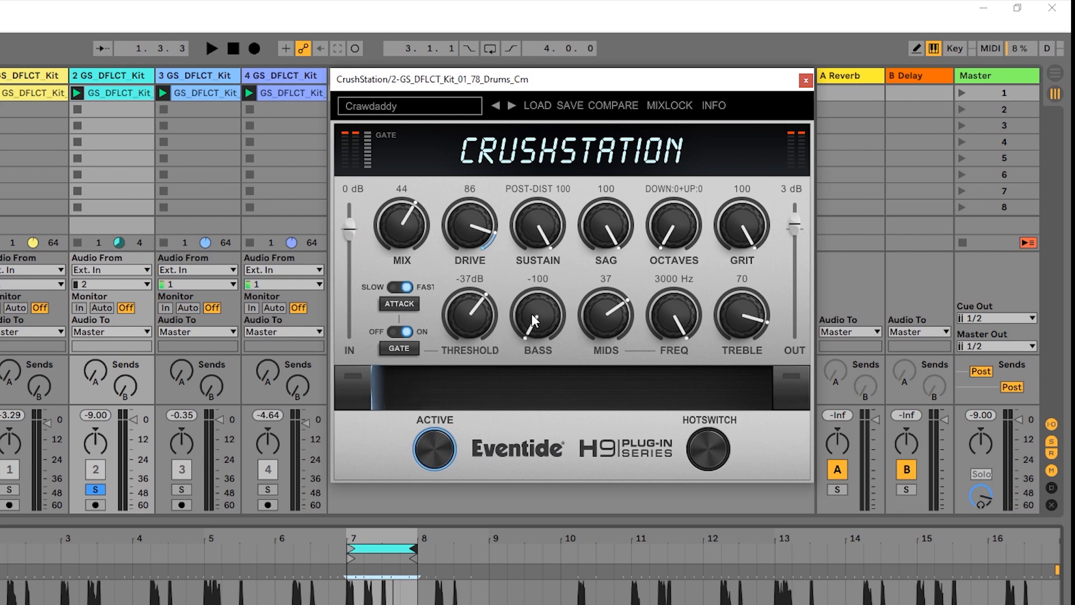
pyautogui.press('space')
pyautogui.press('space')
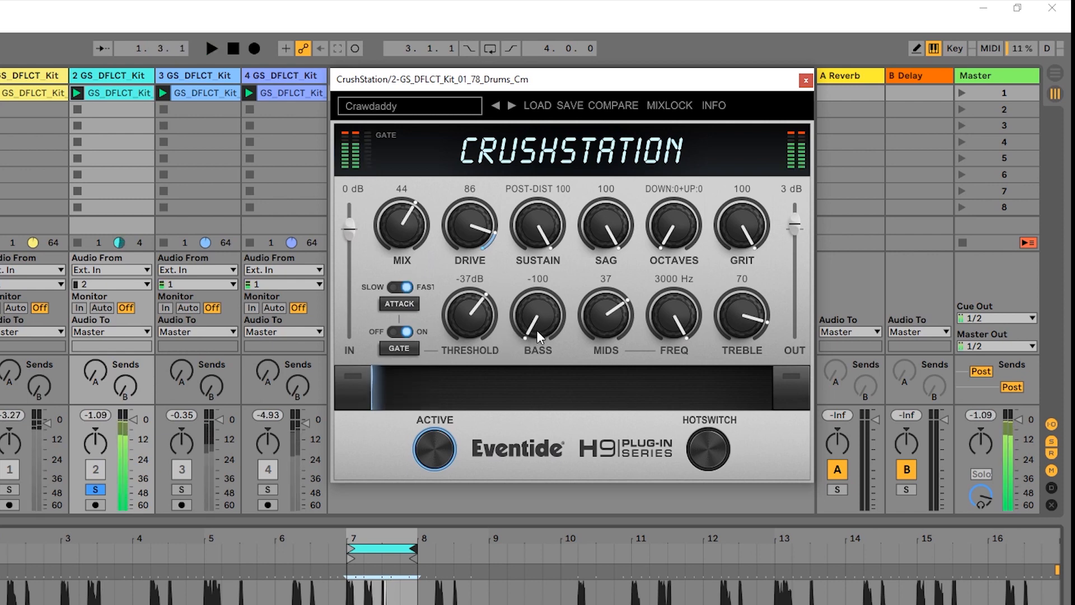
pyautogui.doubleClick(391, 223)
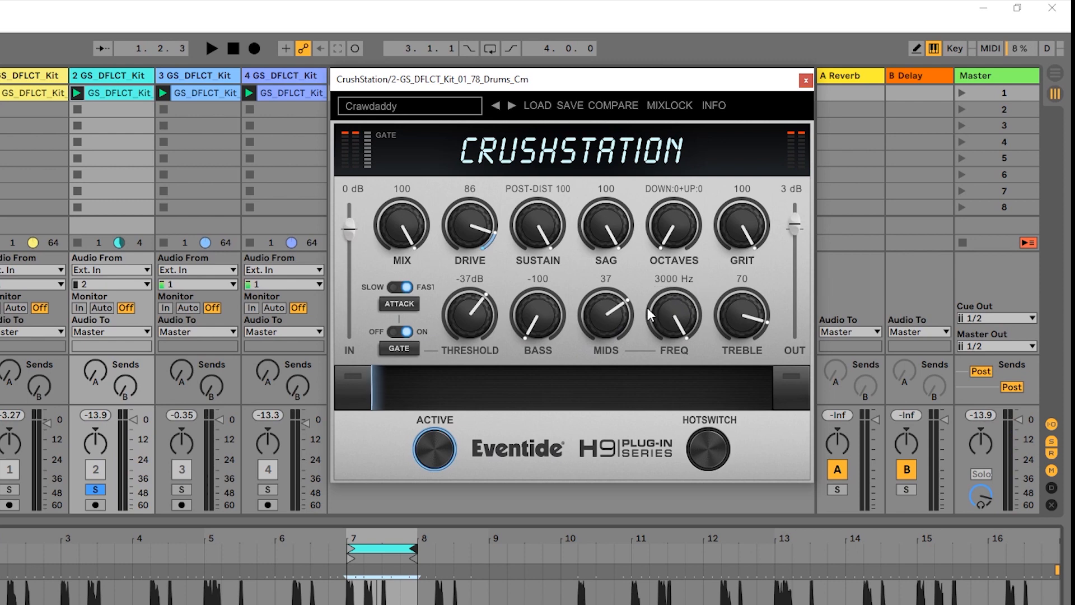
# Audition the loop with the mid Freq at 1216 Hz and with Freq at 3000 Hz and Mids at 100
pyautogui.press('space')
pyautogui.moveTo(649, 315); pyautogui.dragTo(653, 357)
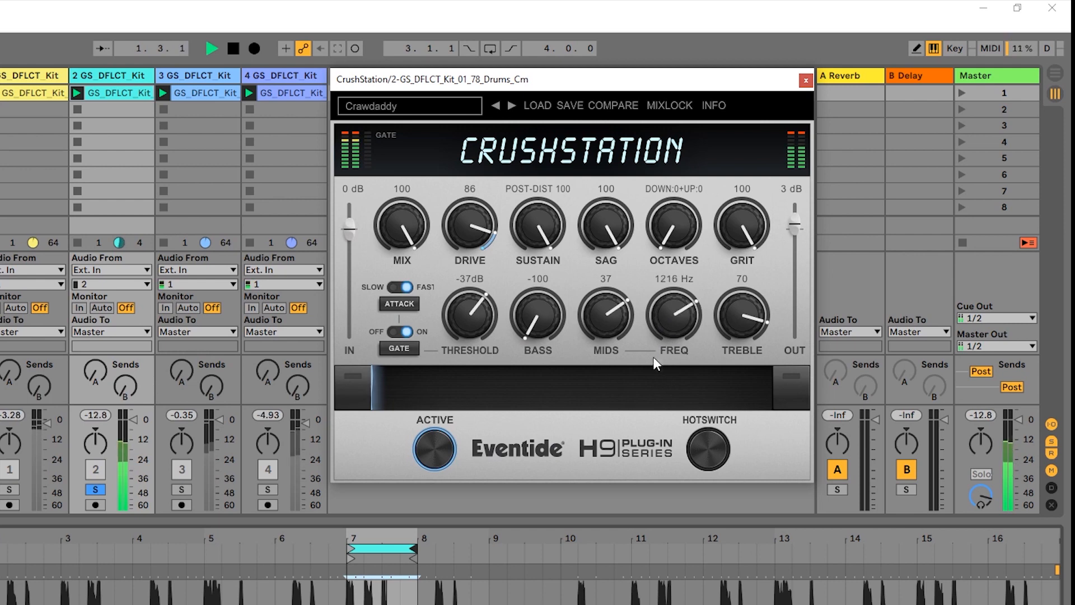
pyautogui.moveTo(666, 294); pyautogui.dragTo(690, 221)
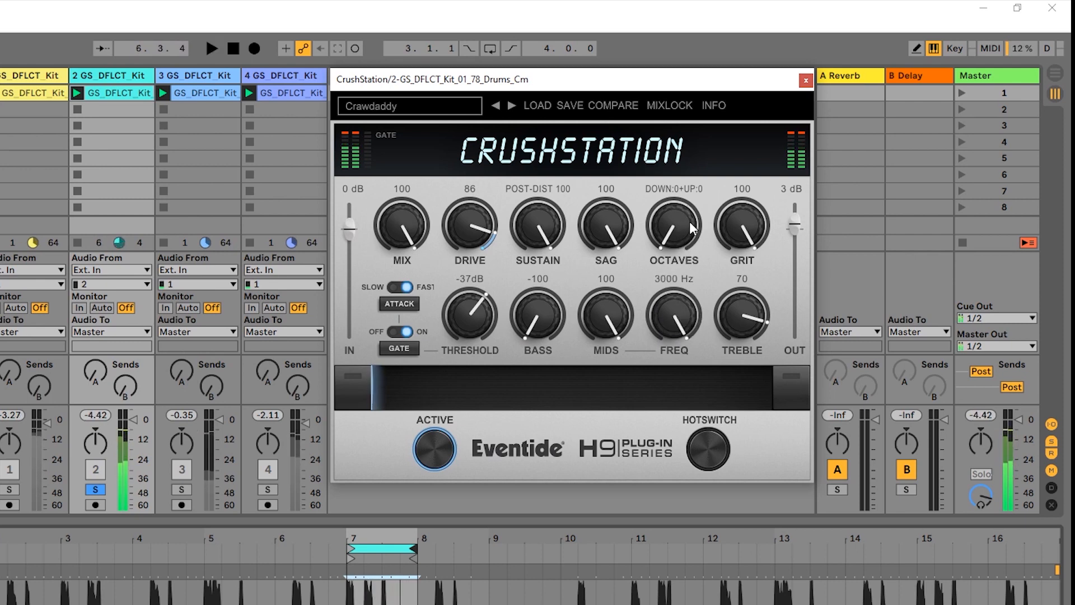
pyautogui.press('space')
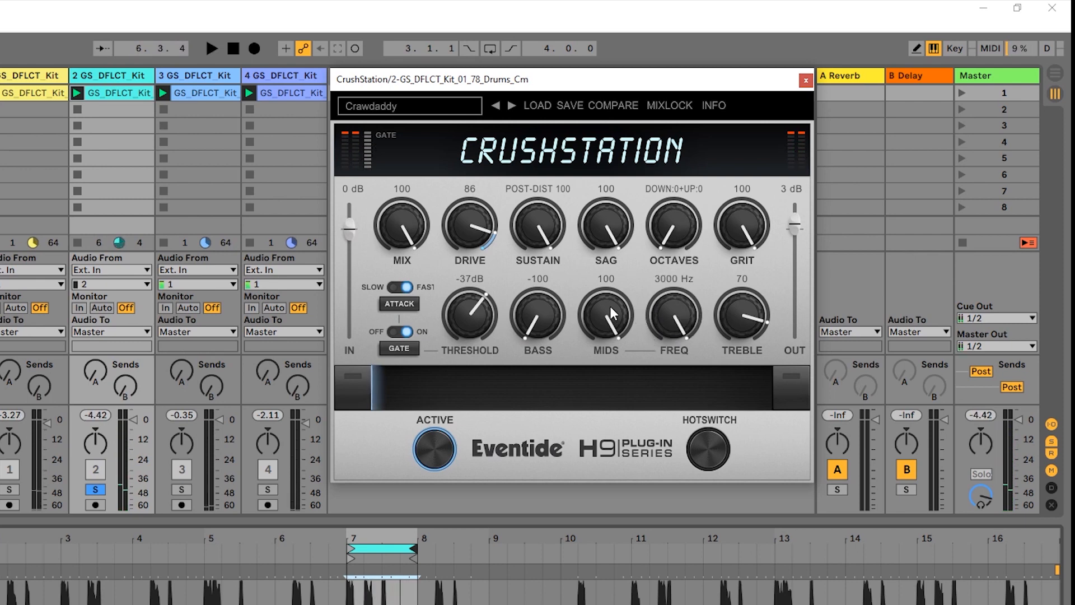
# Bring Mids down to 38 during playback and set the mid Freq to 3000 Hz
pyautogui.moveTo(610, 306); pyautogui.dragTo(610, 358)
pyautogui.press('space')
pyautogui.moveTo(615, 311); pyautogui.dragTo(616, 316)
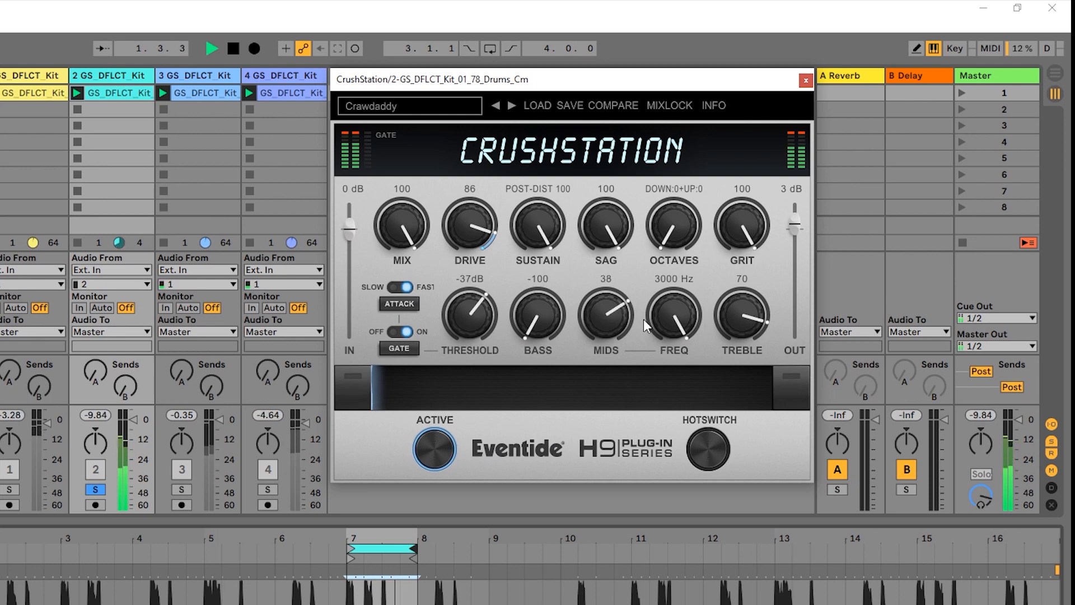
pyautogui.moveTo(691, 309); pyautogui.dragTo(699, 238)
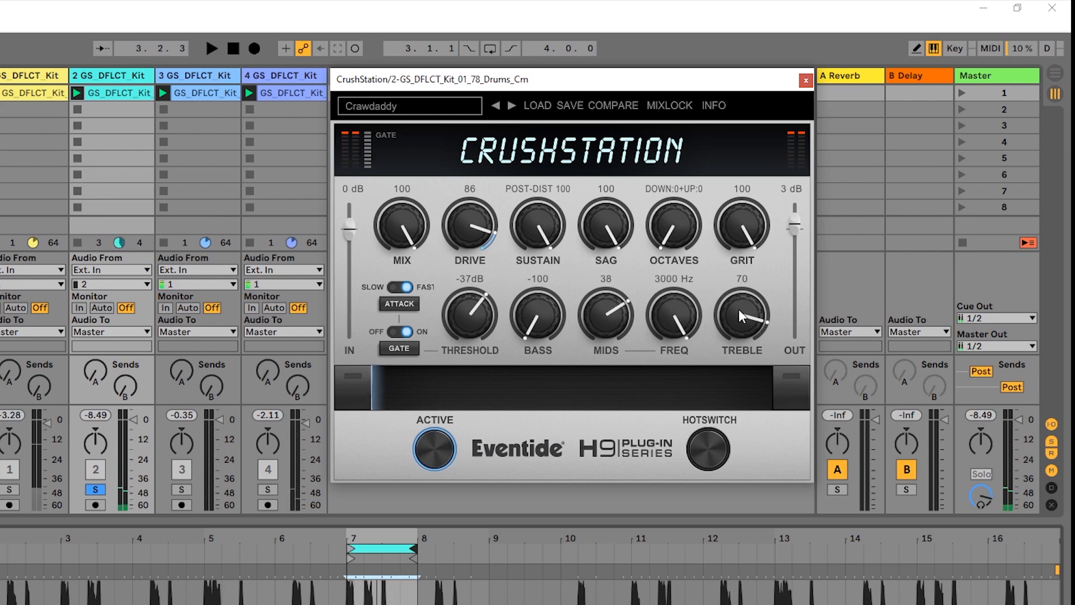
# Audition the loop with Treble at -100 and at 97, and settle Treble at 66
pyautogui.moveTo(751, 310); pyautogui.dragTo(732, 481)
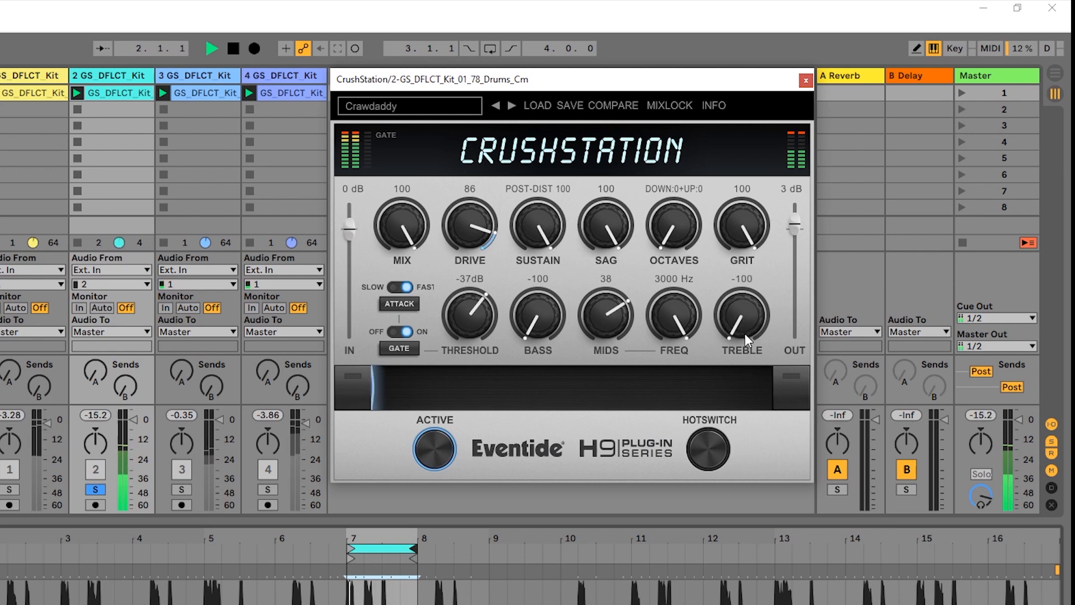
pyautogui.moveTo(745, 335); pyautogui.dragTo(754, 109)
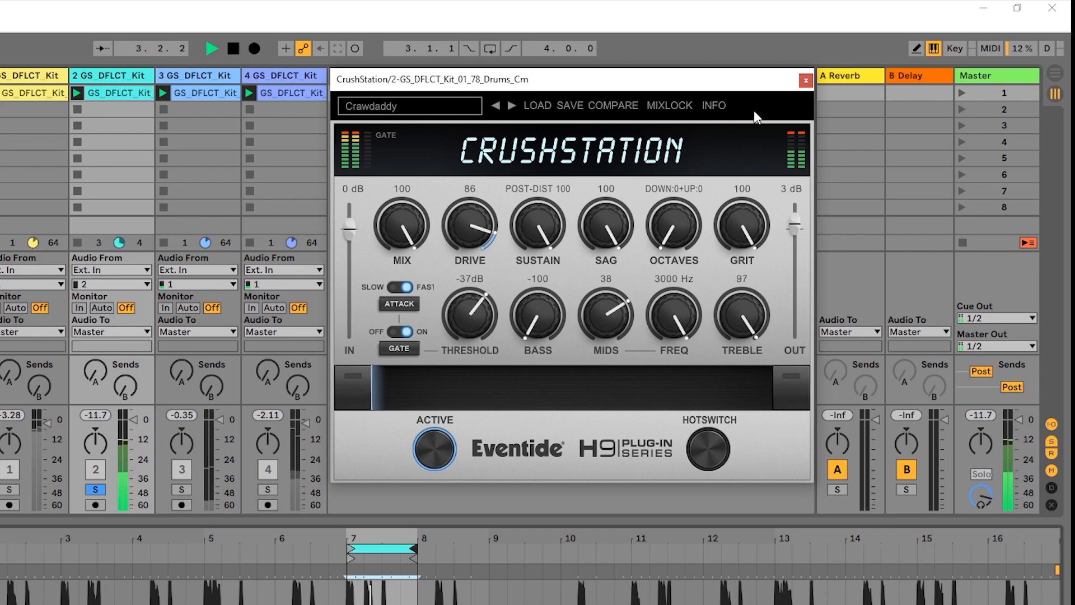
pyautogui.moveTo(768, 274); pyautogui.dragTo(744, 381)
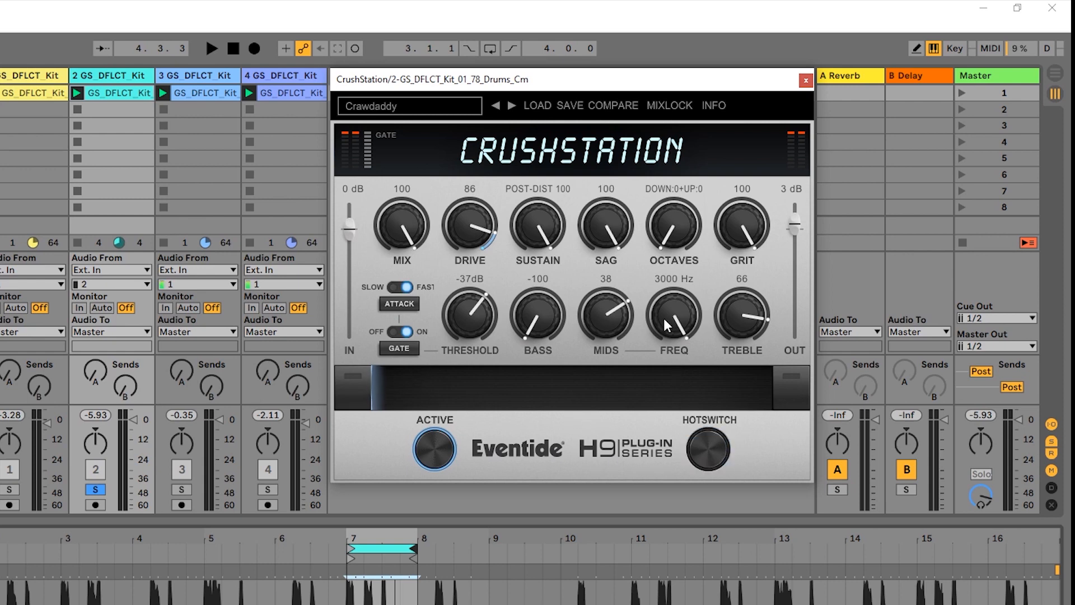
# Lower the mid Freq to 1251 Hz and Mids to 3
pyautogui.moveTo(665, 319); pyautogui.dragTo(665, 339)
pyautogui.moveTo(610, 317); pyautogui.dragTo(610, 332)
# Engage the Hotswitch, assign it Sag 56, Freq 438 Hz, Treble 7, Grit 69 and Octaves DOWN:6, and disengage it
pyautogui.click(709, 448)
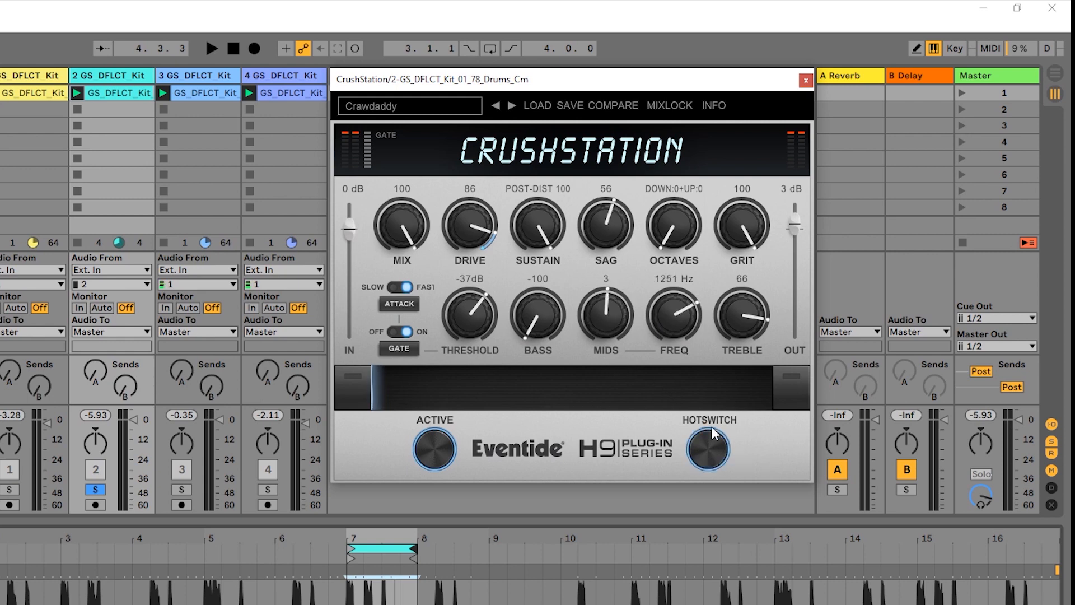
pyautogui.moveTo(699, 337); pyautogui.dragTo(653, 399)
pyautogui.moveTo(760, 306); pyautogui.dragTo(756, 362)
pyautogui.moveTo(742, 230); pyautogui.dragTo(741, 286)
pyautogui.moveTo(667, 238); pyautogui.dragTo(658, 192)
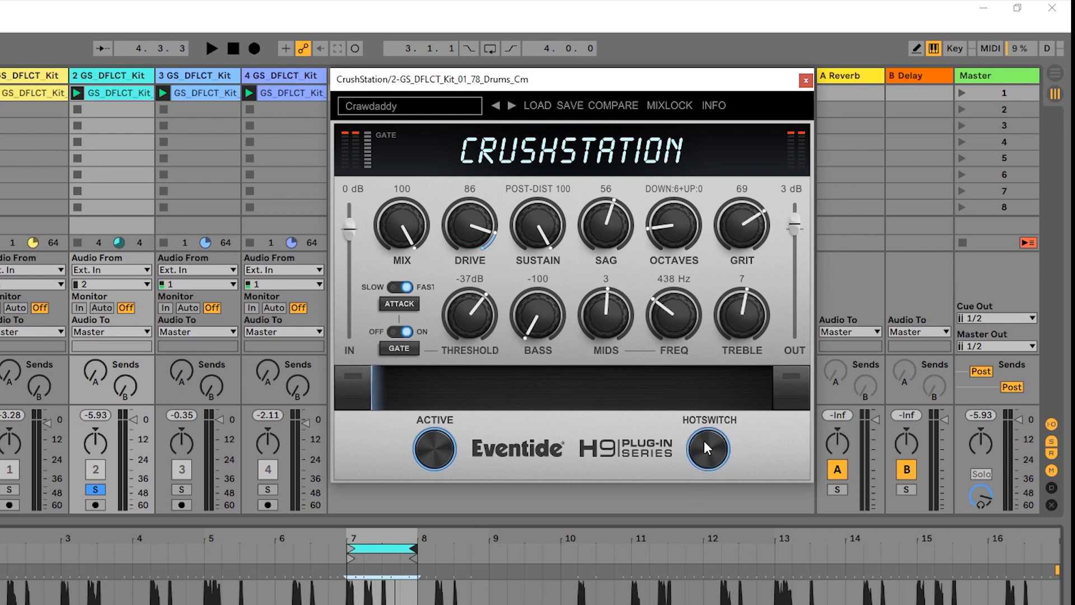
pyautogui.click(702, 447)
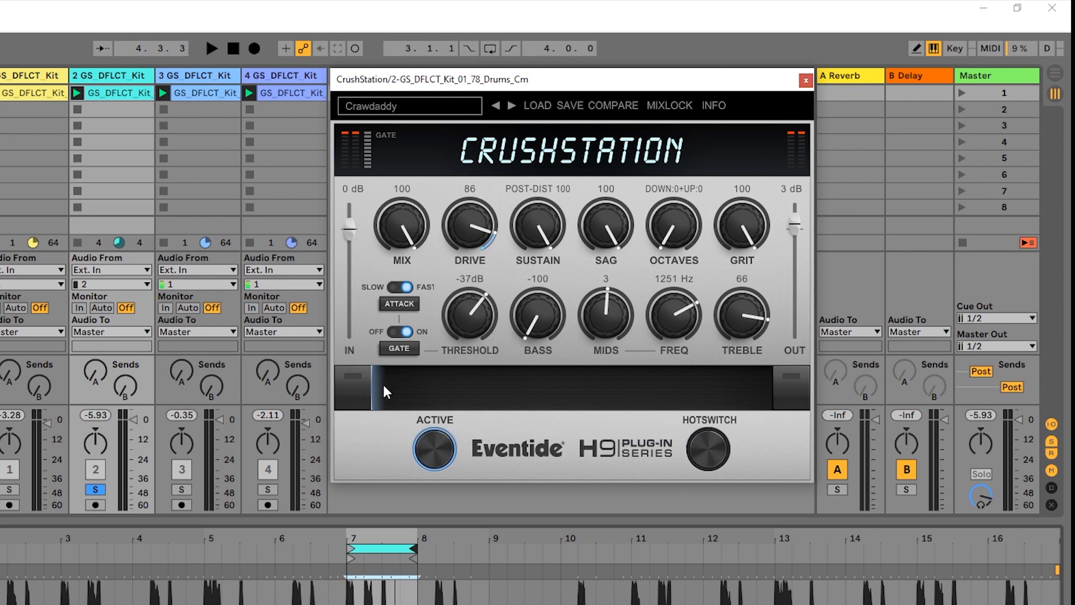
# Extend Drive's ribbon range so it starts at about 40, and sweep the ribbon between its start and middle
pyautogui.moveTo(384, 391)
pyautogui.mouseDown()
pyautogui.moveTo(677, 381)
pyautogui.moveTo(421, 388)
pyautogui.moveTo(606, 392)
pyautogui.moveTo(559, 381)
pyautogui.mouseUp()
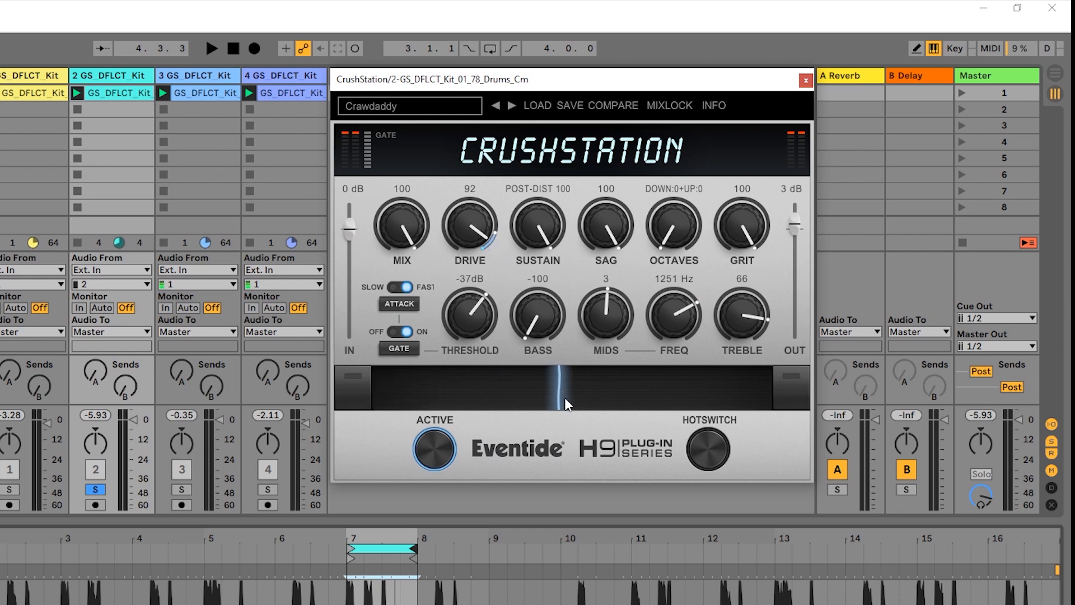
pyautogui.moveTo(494, 232); pyautogui.dragTo(445, 183)
pyautogui.moveTo(469, 372)
pyautogui.mouseDown()
pyautogui.moveTo(509, 386)
pyautogui.moveTo(720, 384)
pyautogui.moveTo(564, 386)
pyautogui.mouseUp()
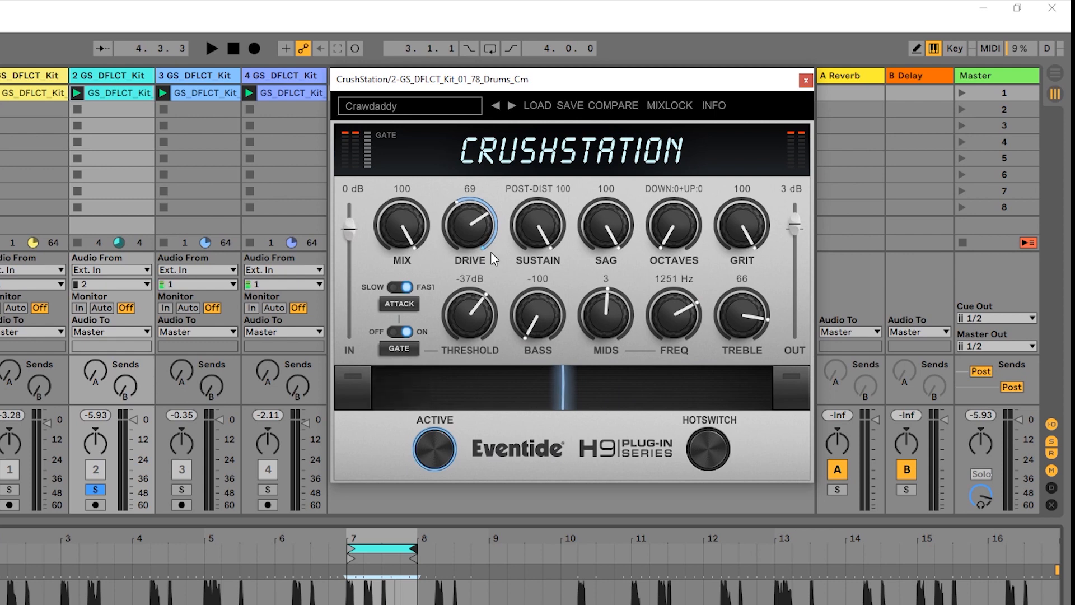
pyautogui.moveTo(417, 390); pyautogui.dragTo(371, 410)
pyautogui.moveTo(460, 408)
pyautogui.mouseDown()
pyautogui.moveTo(869, 414)
pyautogui.moveTo(514, 424)
pyautogui.mouseUp()
# Assign Sustain a ribbon range alongside Drive, sweep the ribbon to Drive 80 and Sustain POST-DIST 30, and return it near its start
pyautogui.moveTo(533, 275); pyautogui.dragTo(533, 297)
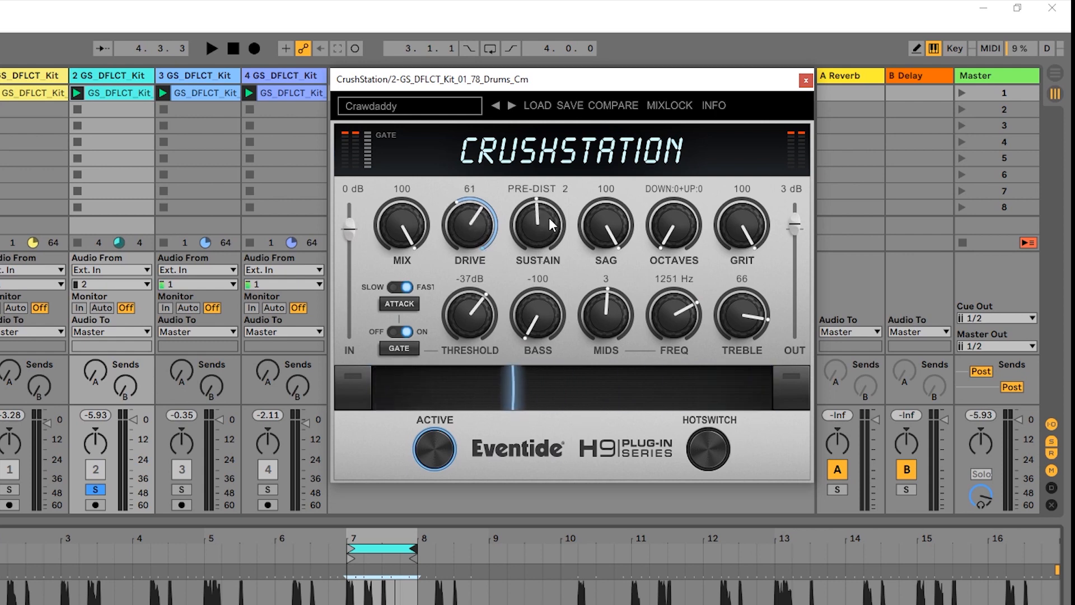
pyautogui.moveTo(538, 198); pyautogui.dragTo(519, 222)
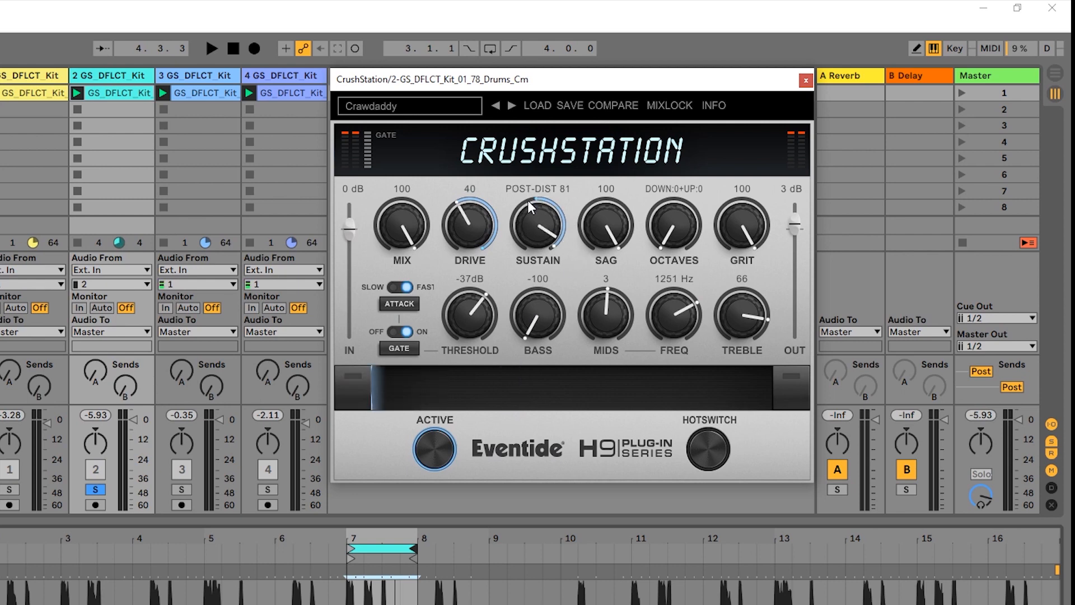
pyautogui.moveTo(450, 399)
pyautogui.mouseDown()
pyautogui.moveTo(486, 384)
pyautogui.moveTo(667, 379)
pyautogui.moveTo(464, 376)
pyautogui.moveTo(751, 367)
pyautogui.moveTo(418, 365)
pyautogui.moveTo(639, 355)
pyautogui.mouseUp()
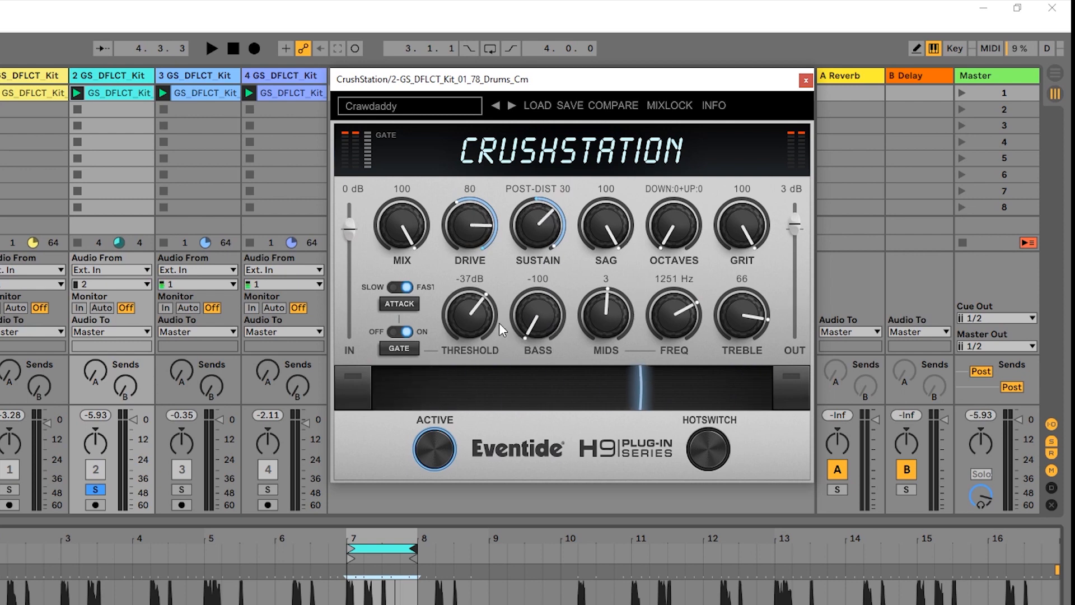
pyautogui.click(391, 409)
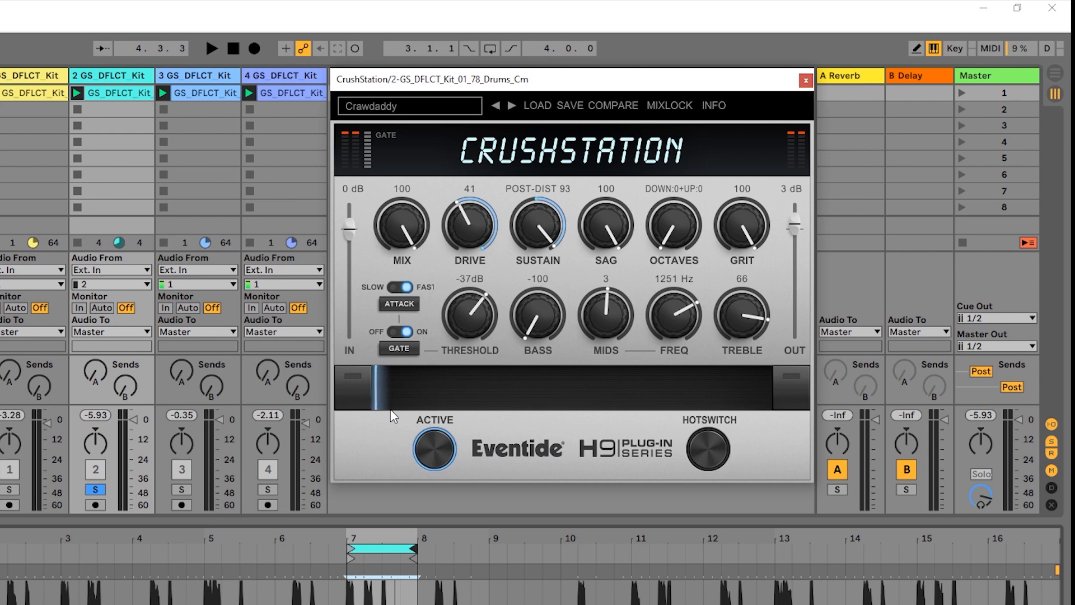